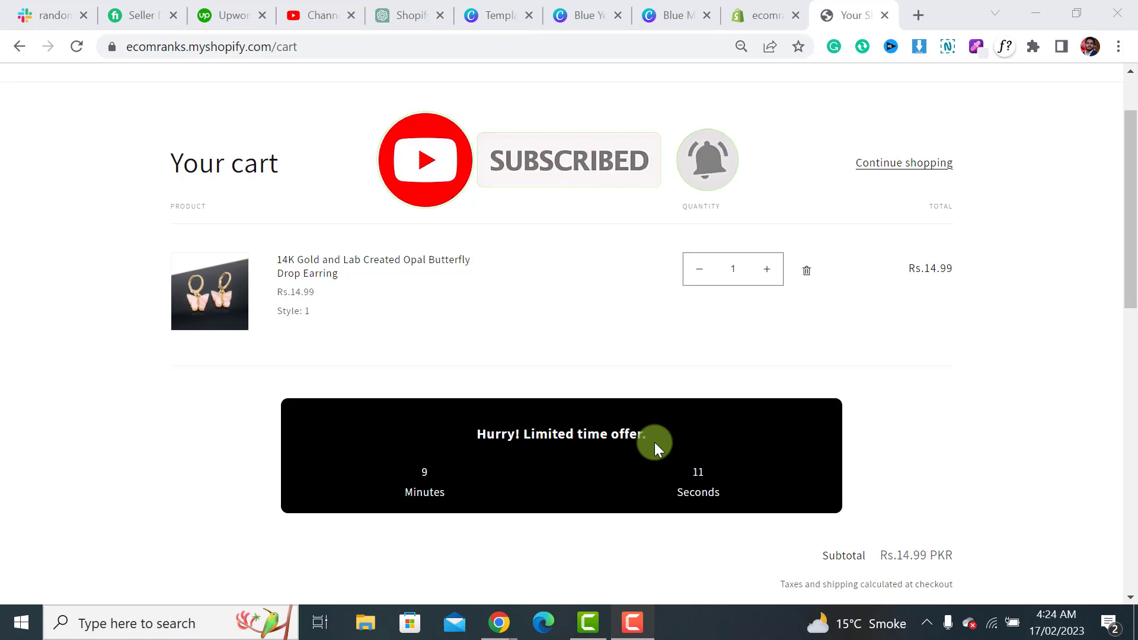
left_click_drag(1132, 234, 1131, 207)
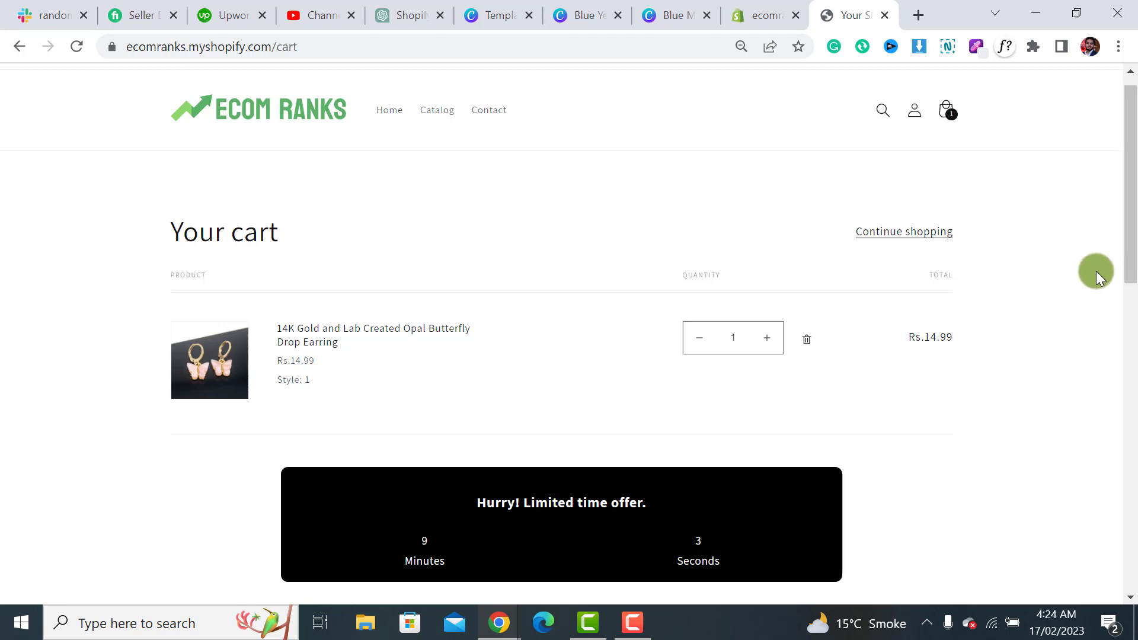
Step: Duplicate the live Copy of Dawn theme from its Actions menu on the Themes page
left_click(775, 12)
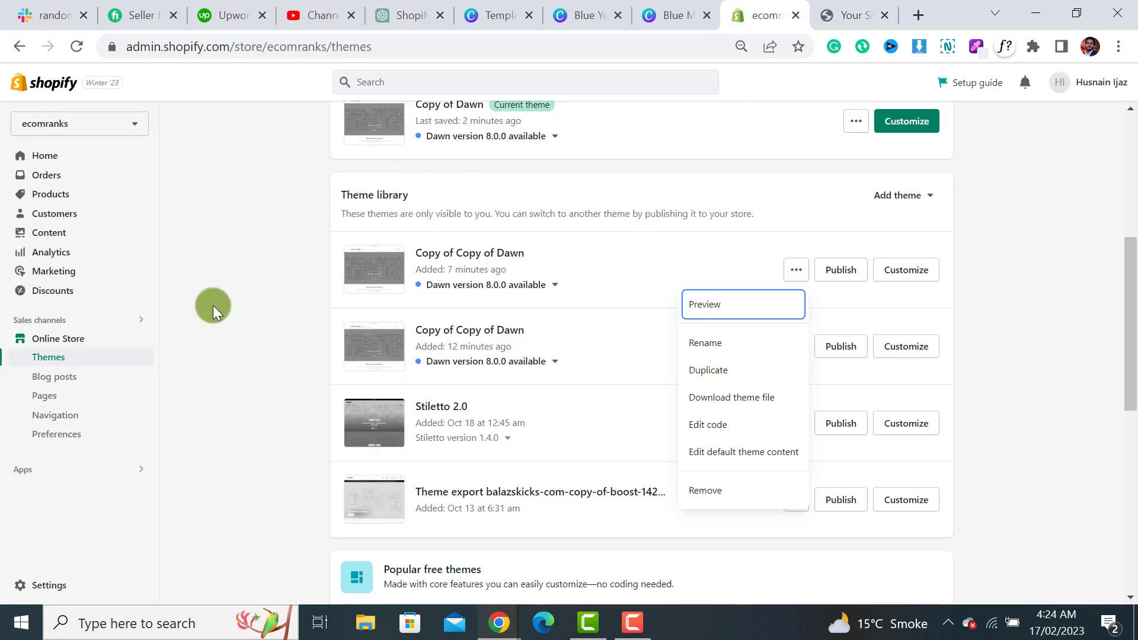
left_click(213, 305)
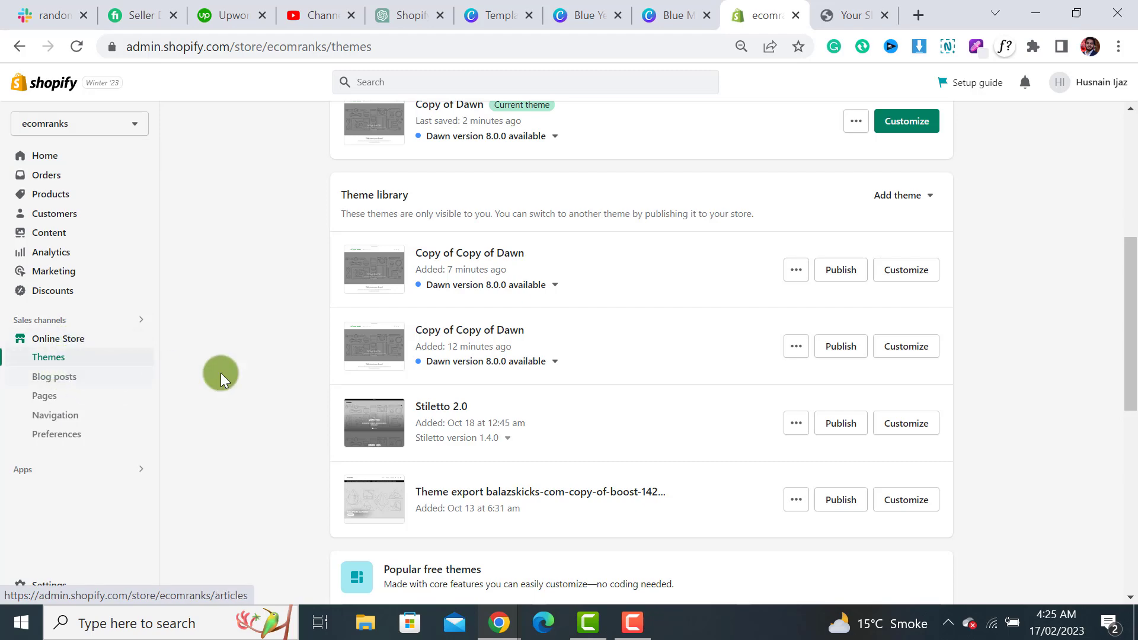
left_click_drag(1130, 312, 1130, 227)
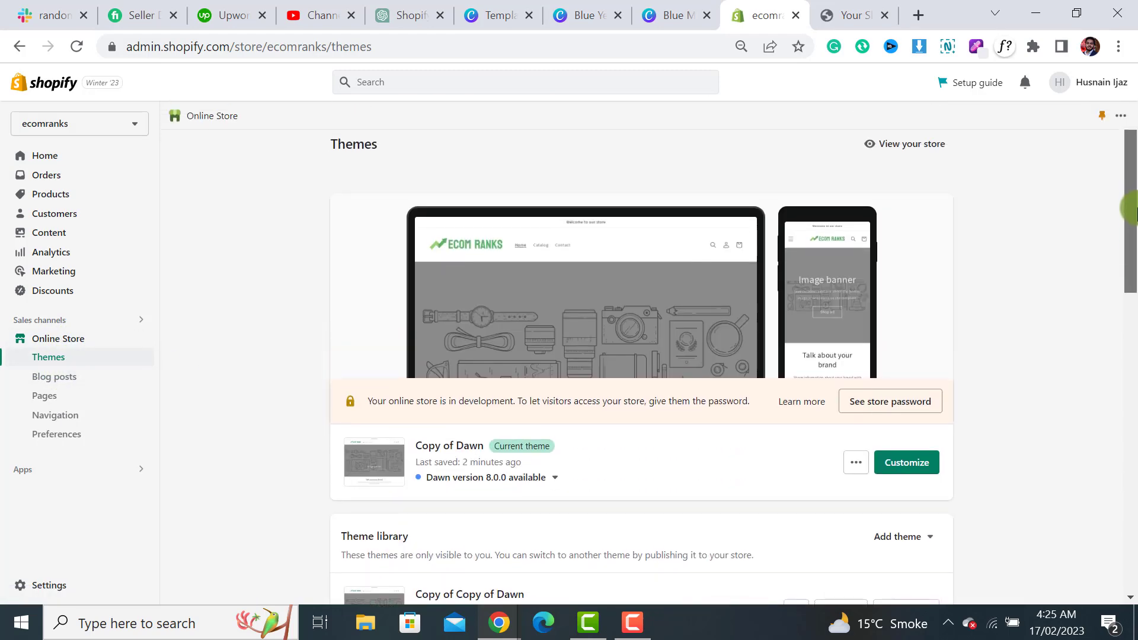
left_click(856, 358)
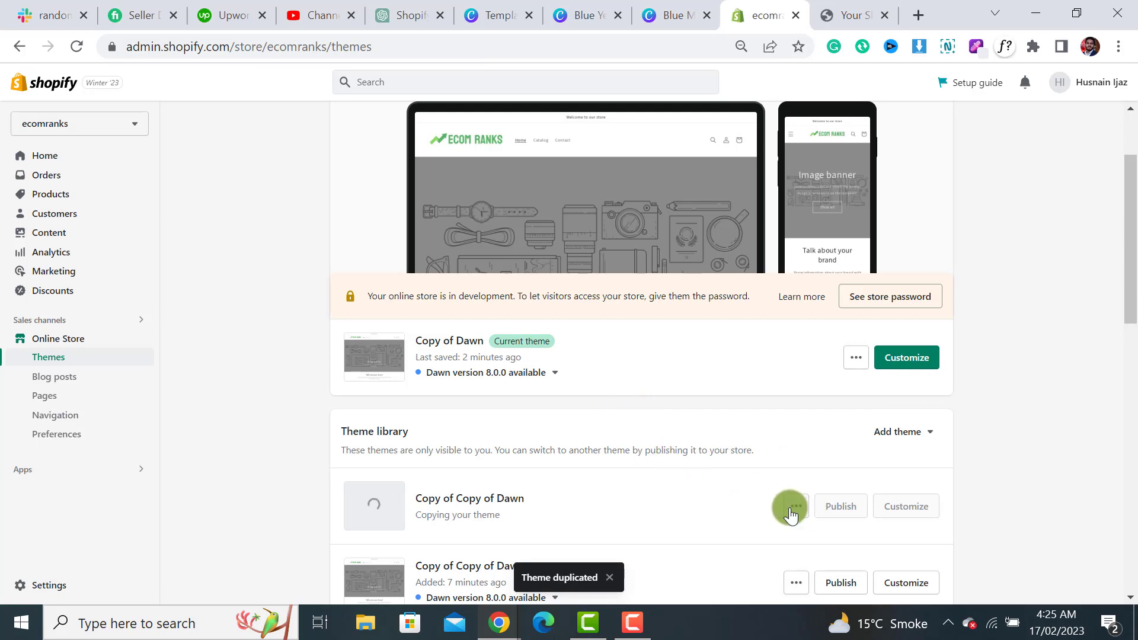
left_click_drag(1131, 267, 1130, 240)
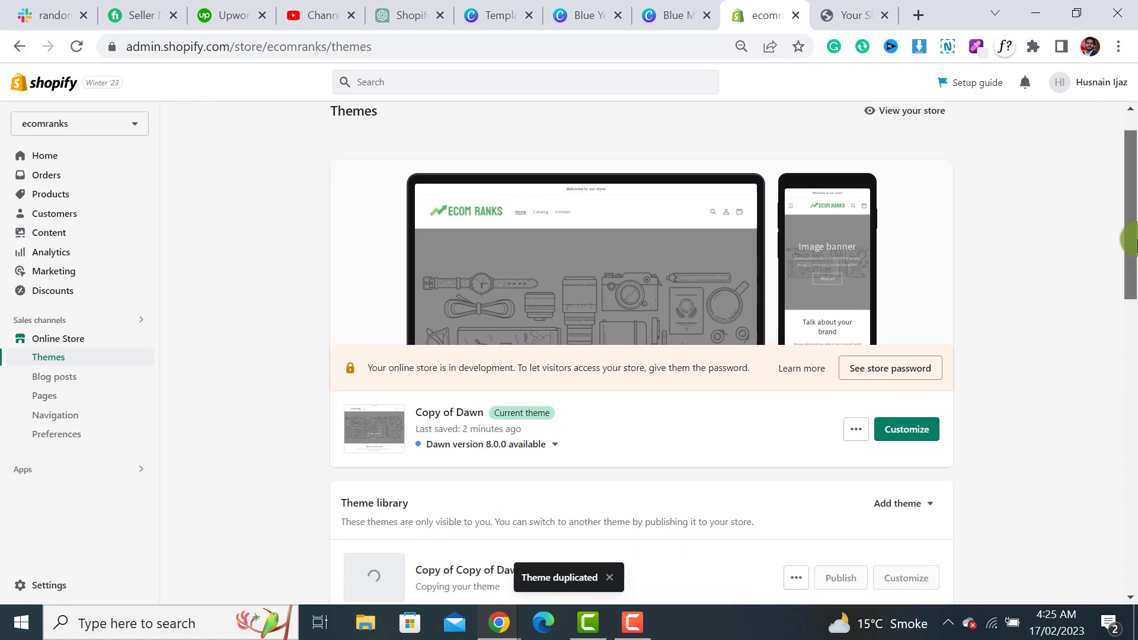
left_click_drag(1129, 242, 1131, 294)
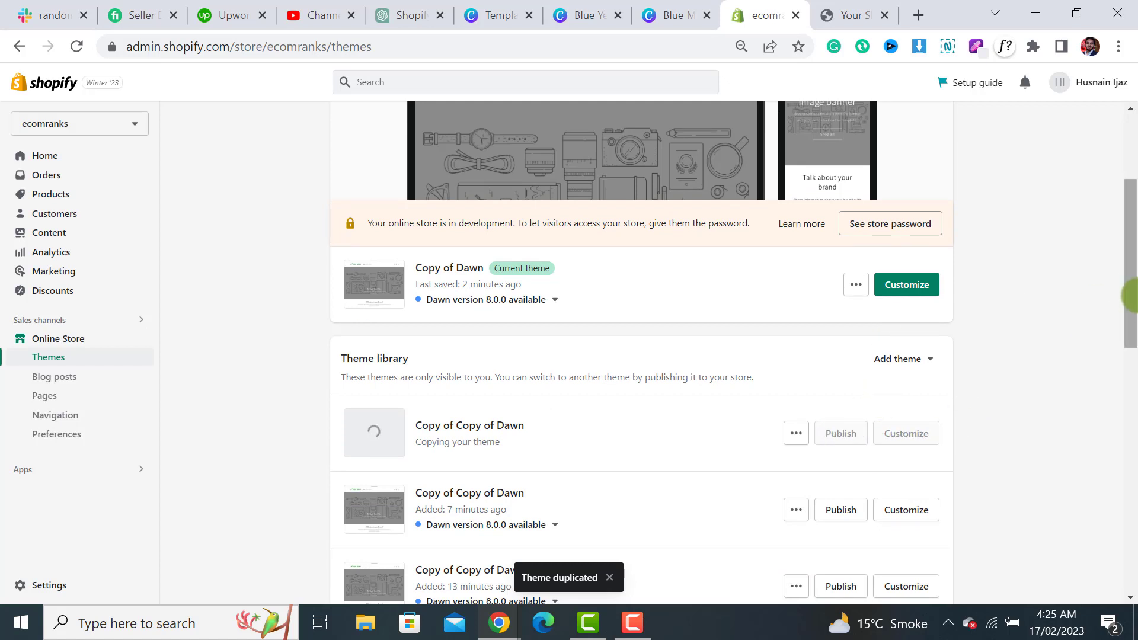
left_click_drag(1130, 294, 1130, 191)
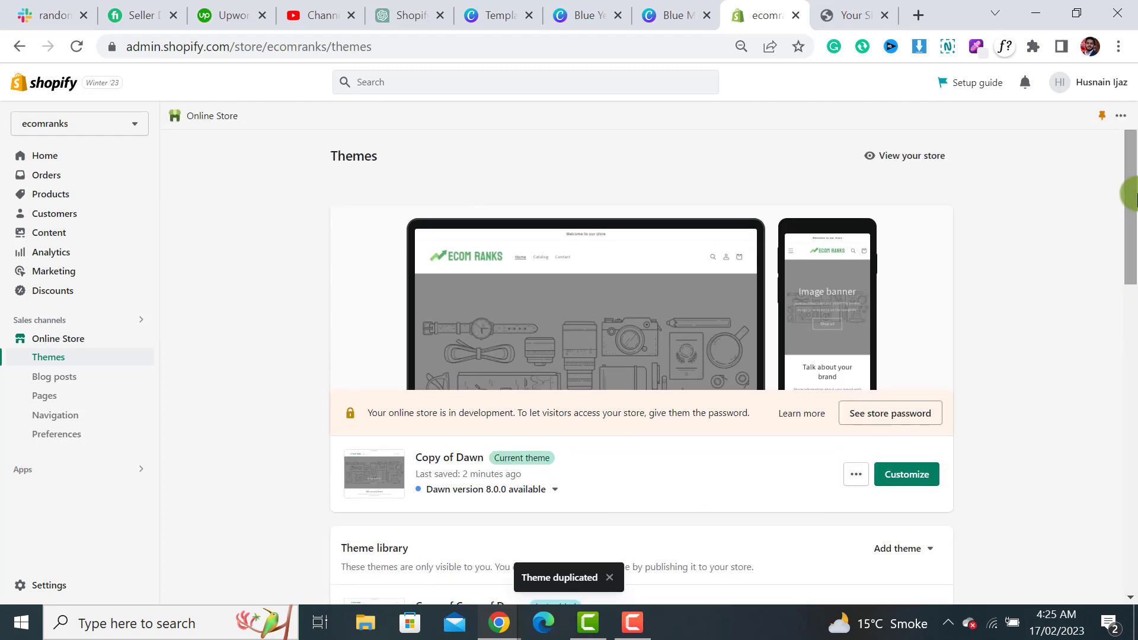
left_click(850, 15)
left_click(765, 15)
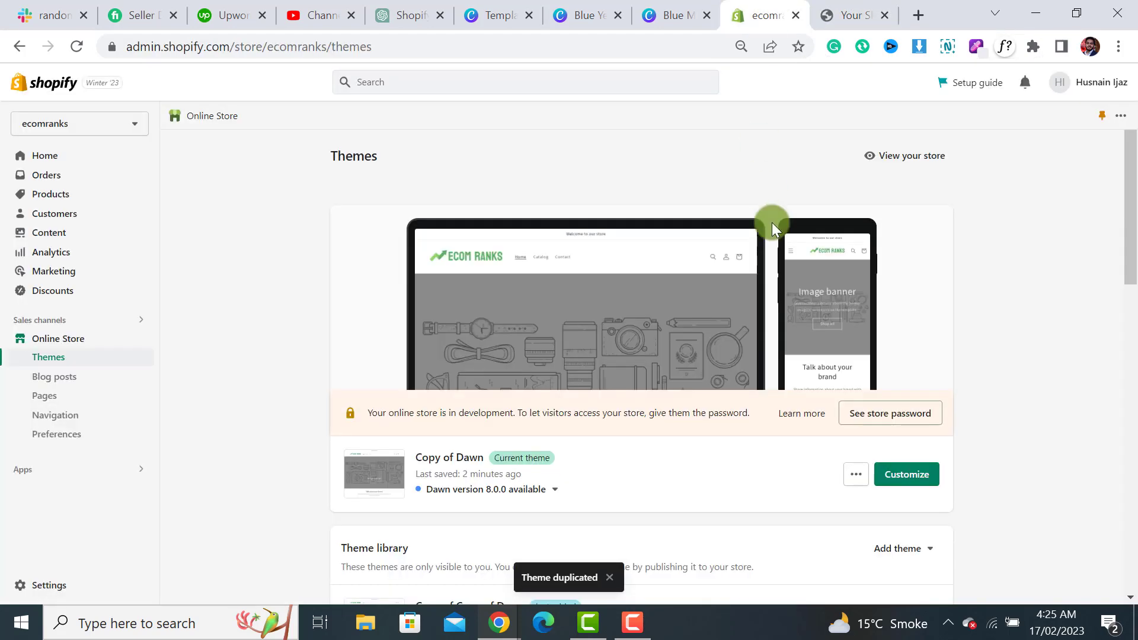
left_click(856, 474)
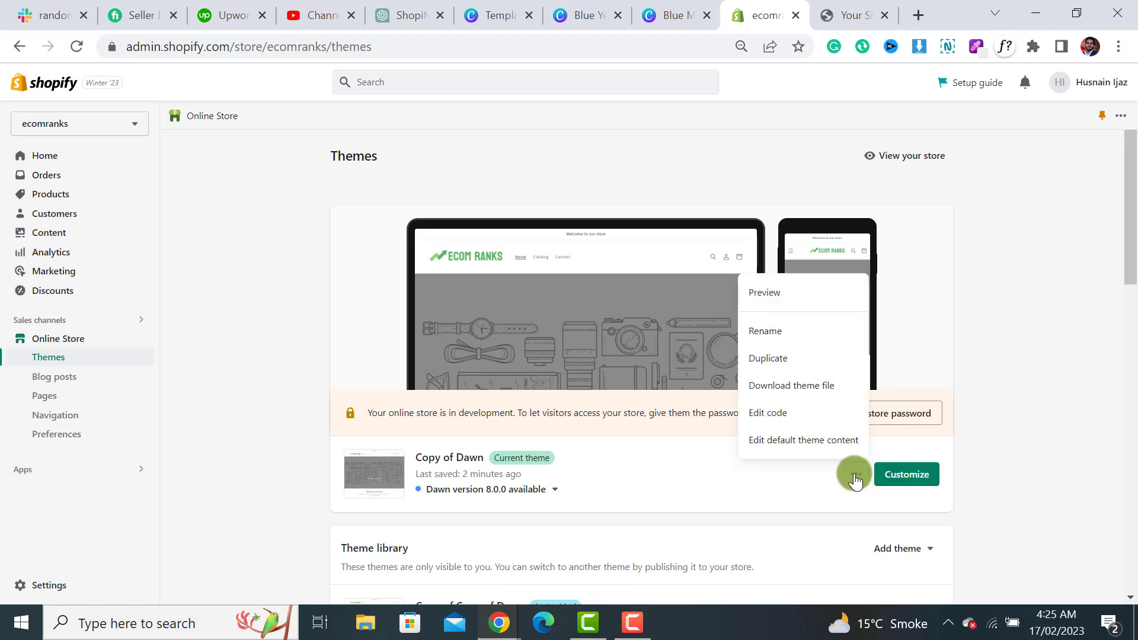
Step: Open Copy of Dawn's code editor, expand Snippets and start a new snippet file
left_click(781, 415)
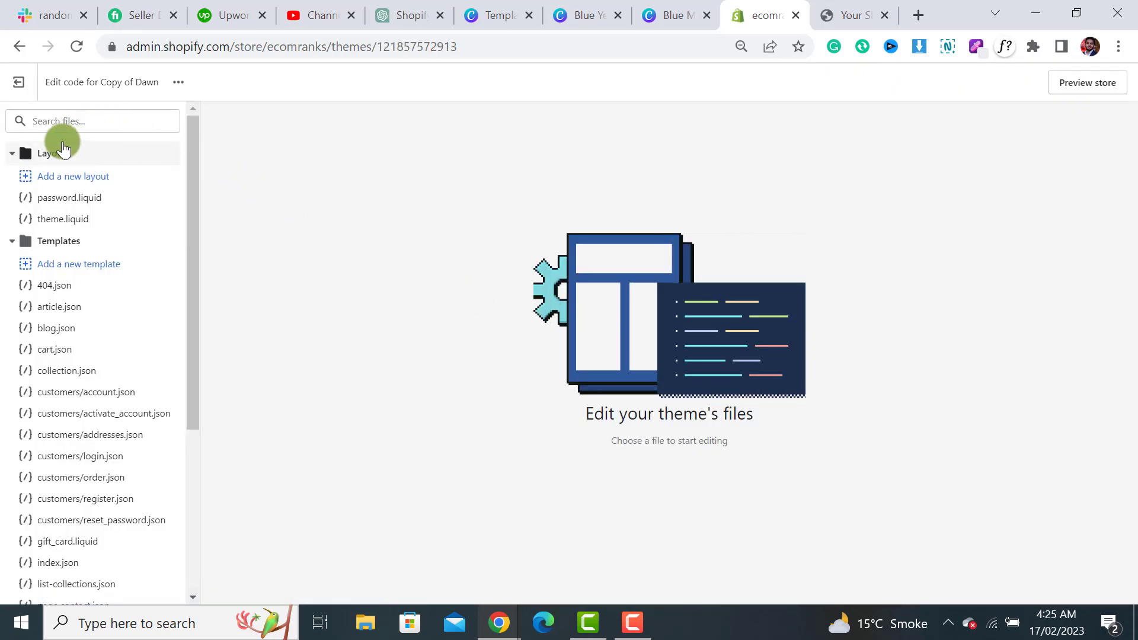
left_click(97, 121)
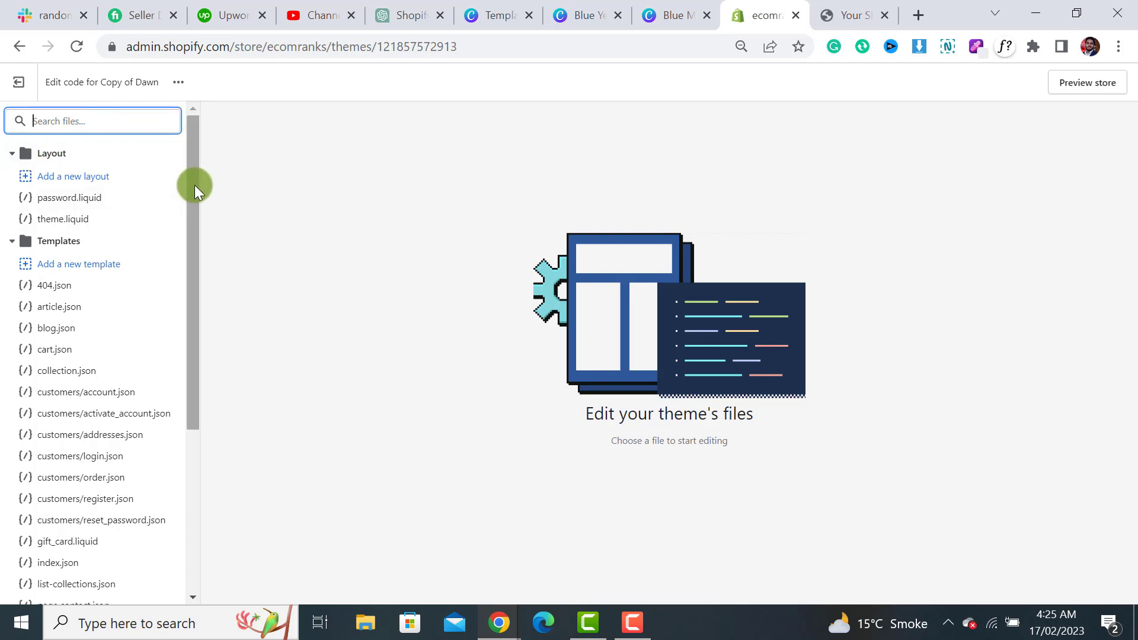
left_click_drag(195, 185, 188, 381)
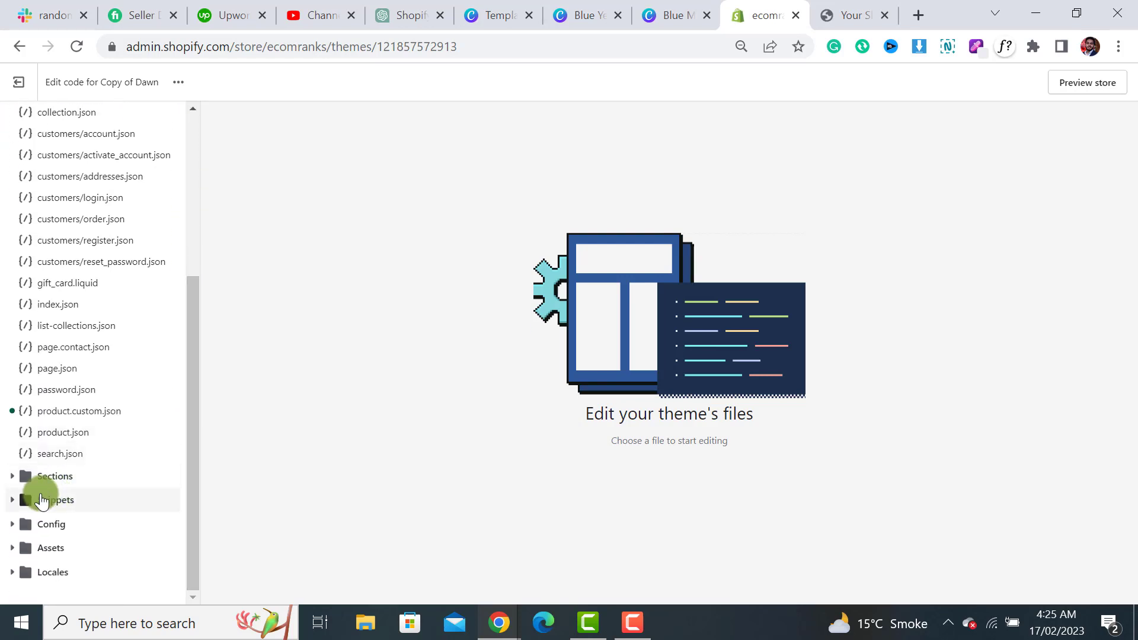
left_click(11, 505)
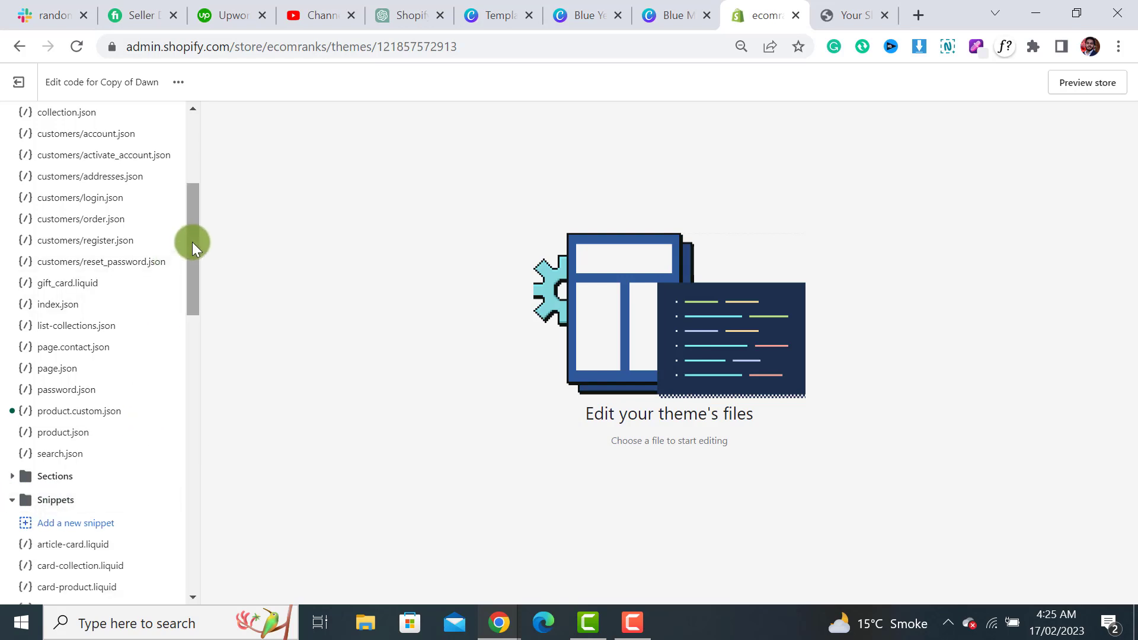
left_click_drag(192, 242, 191, 314)
left_click(69, 253)
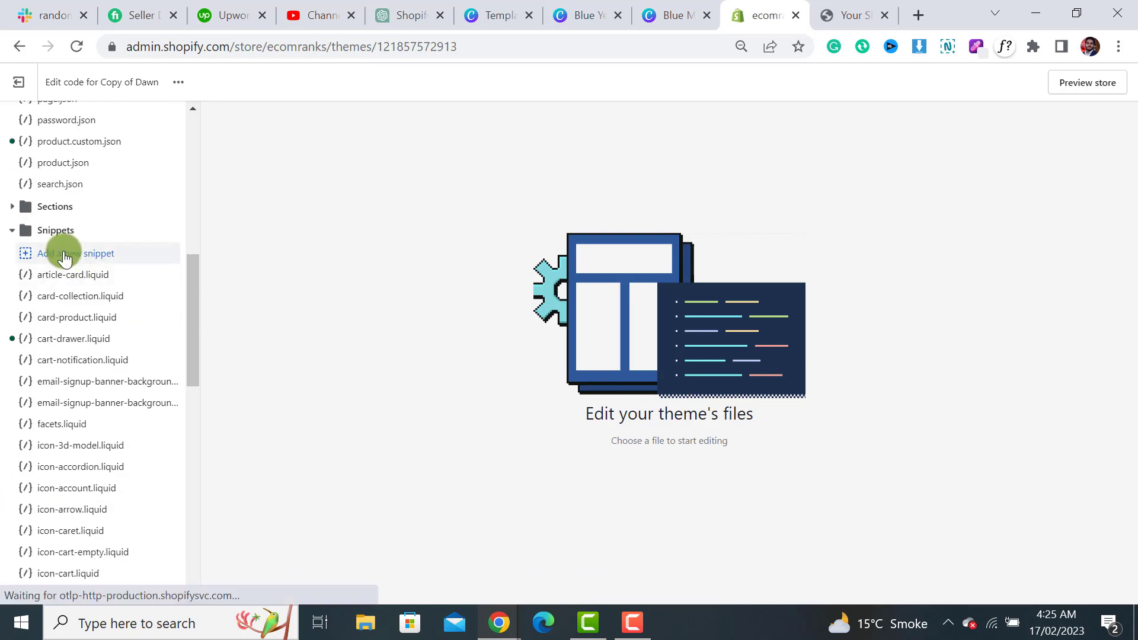
left_click(414, 348)
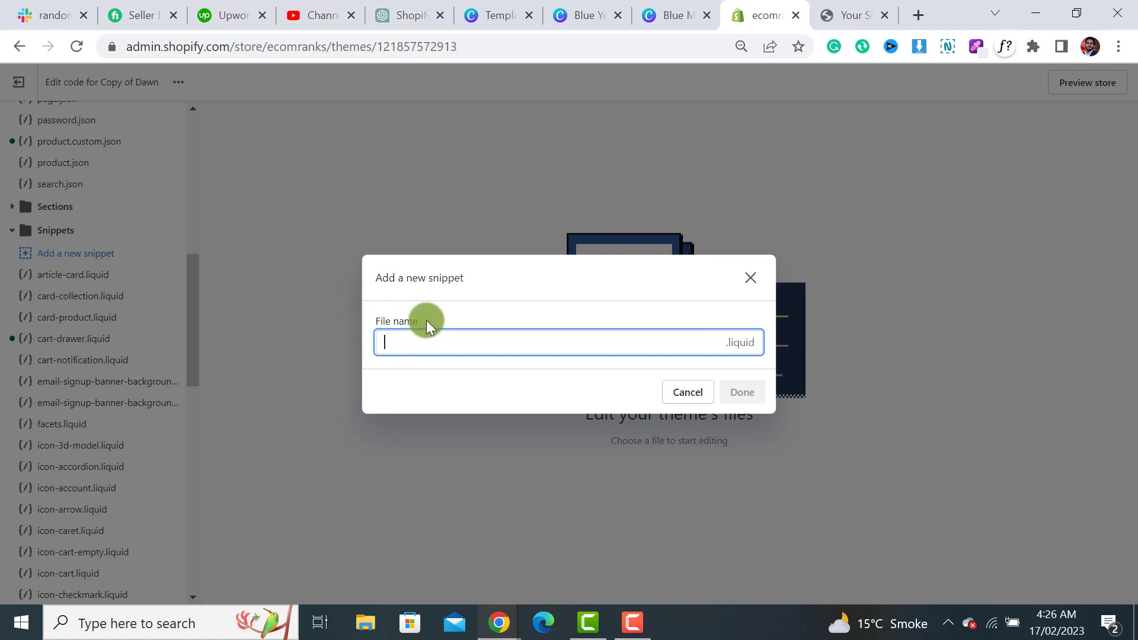
left_click(499, 622)
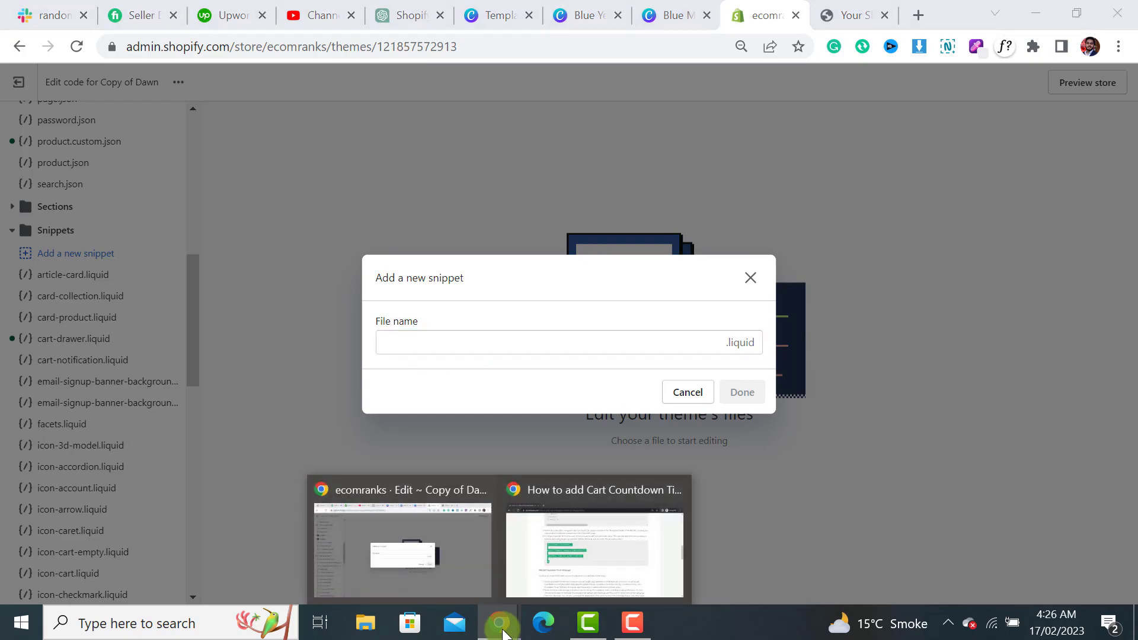
Step: Copy the word 'countdown' from step 3 of the ecomranks.net tutorial
left_click(563, 552)
left_click(506, 393)
scroll(521, 403, "up", 10)
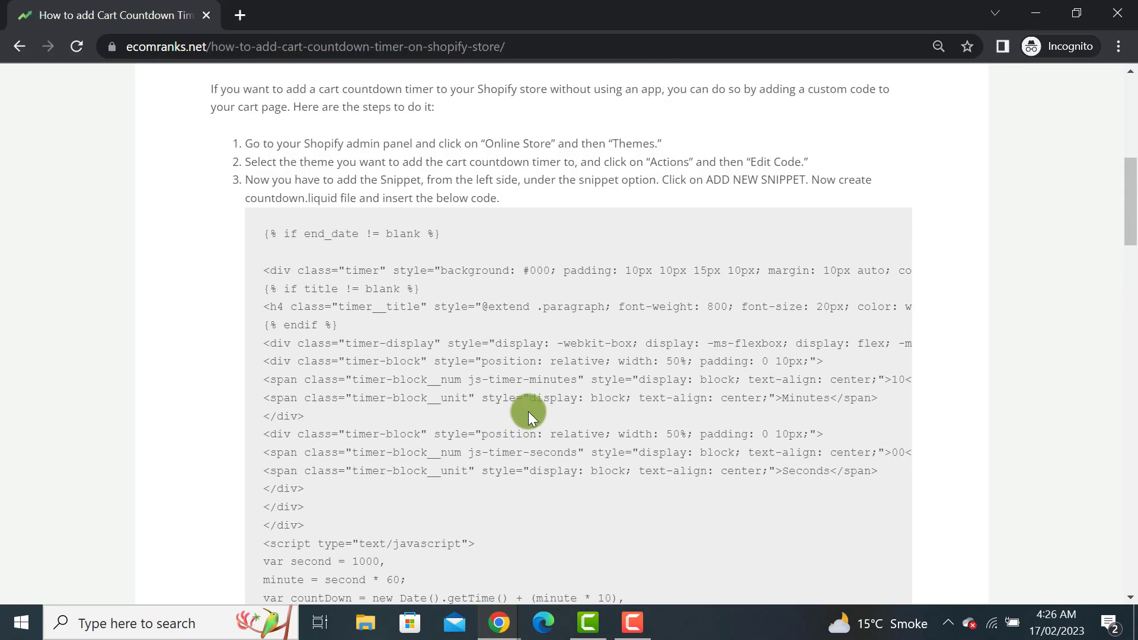
scroll(529, 411, "up", 10)
scroll(588, 321, "down", 2)
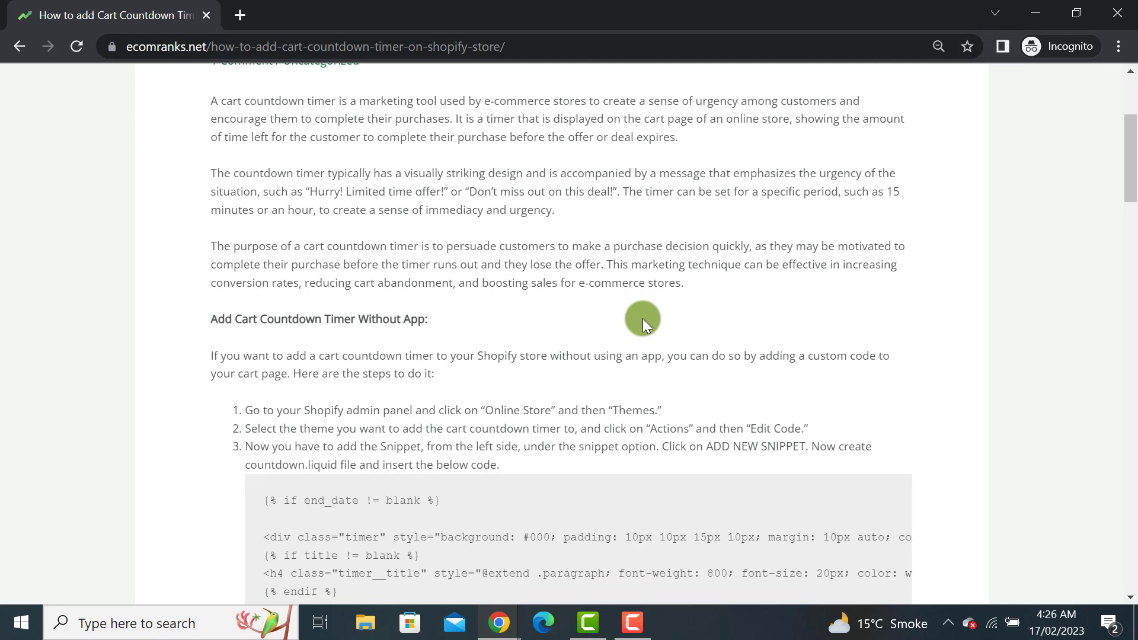
scroll(644, 318, "down", 1)
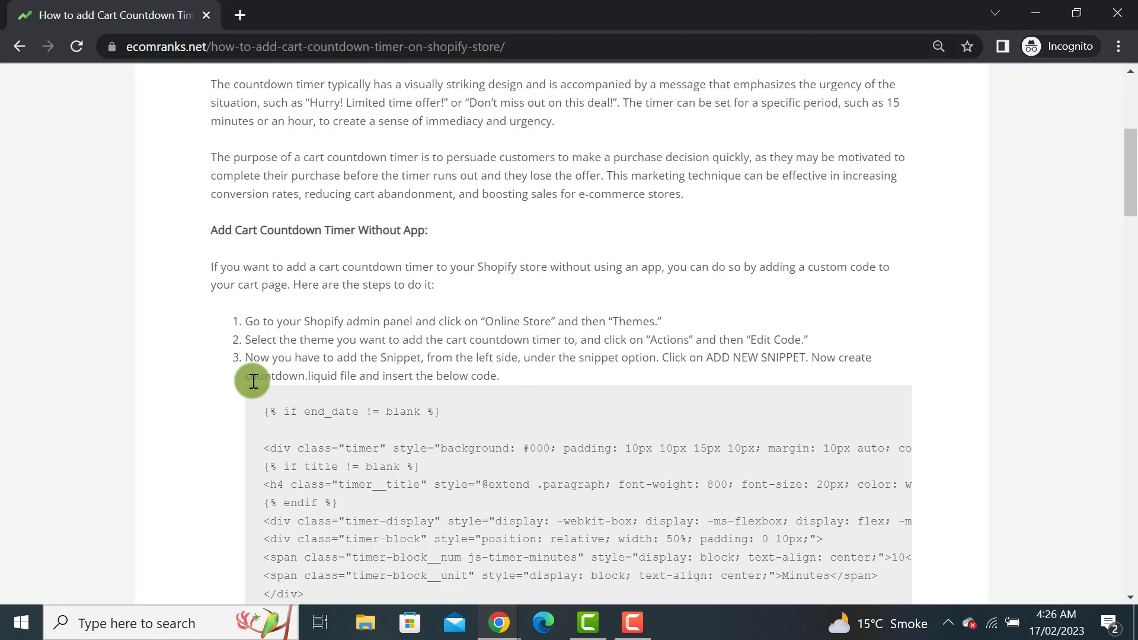
left_click_drag(243, 376, 307, 379)
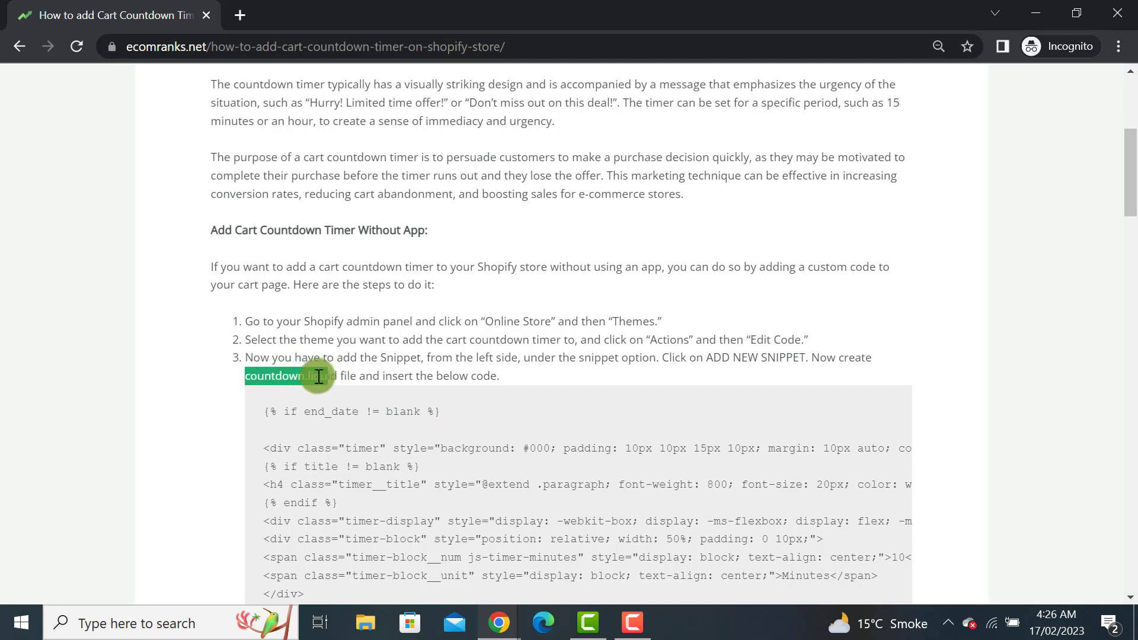
right_click(307, 379)
left_click(337, 390)
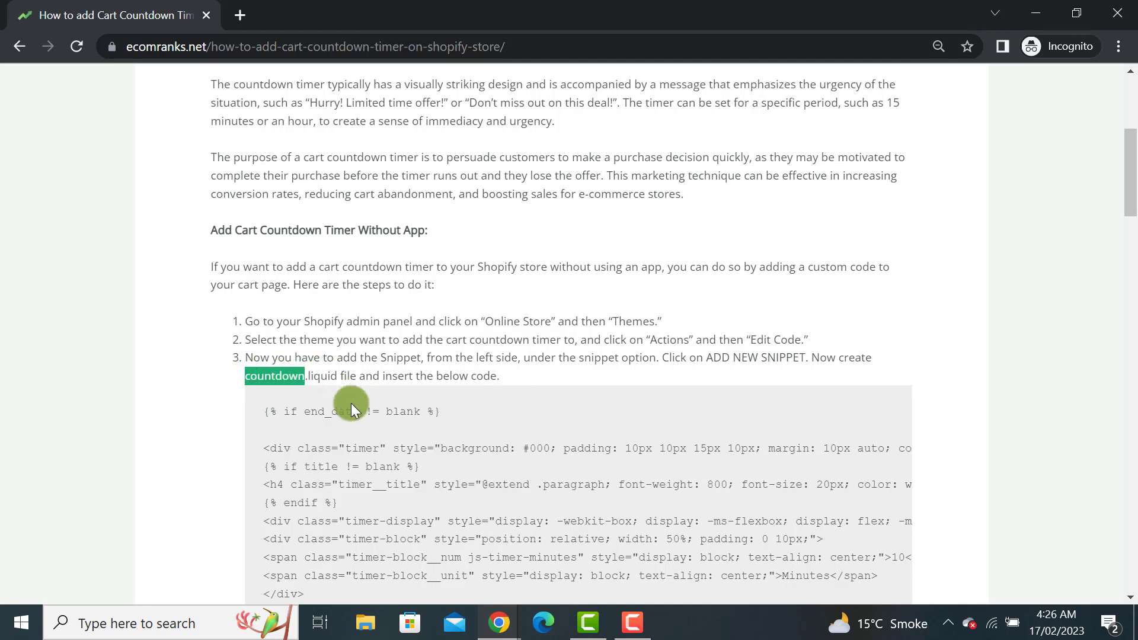
left_click(500, 623)
Step: Paste 'countdown' as the file name and create the countdown.liquid snippet
left_click(405, 547)
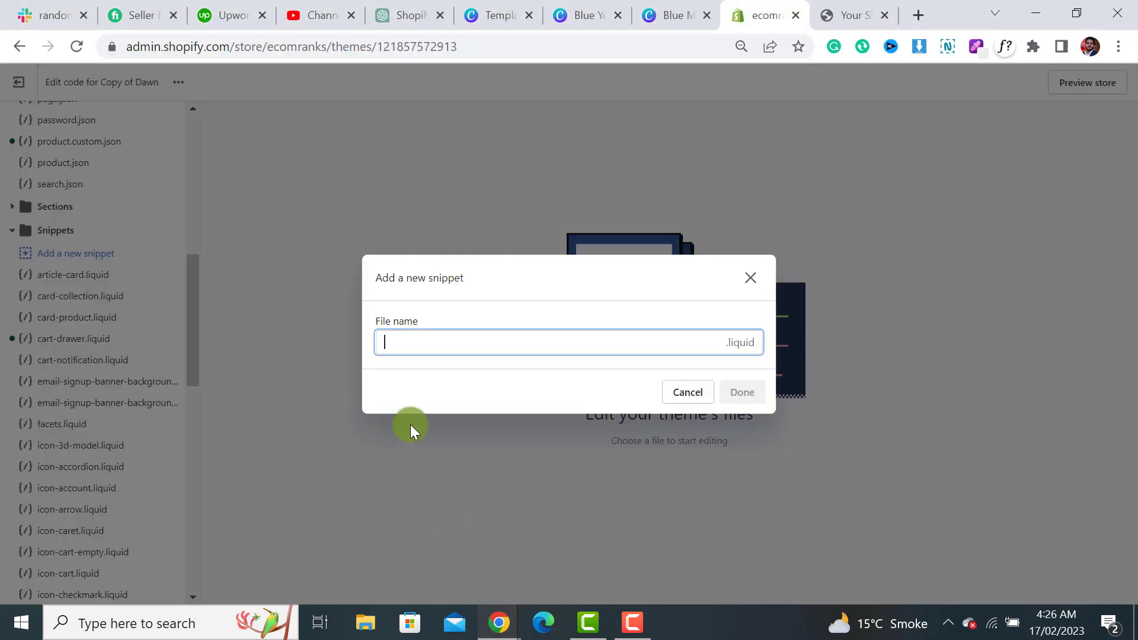
key("ctrl+v")
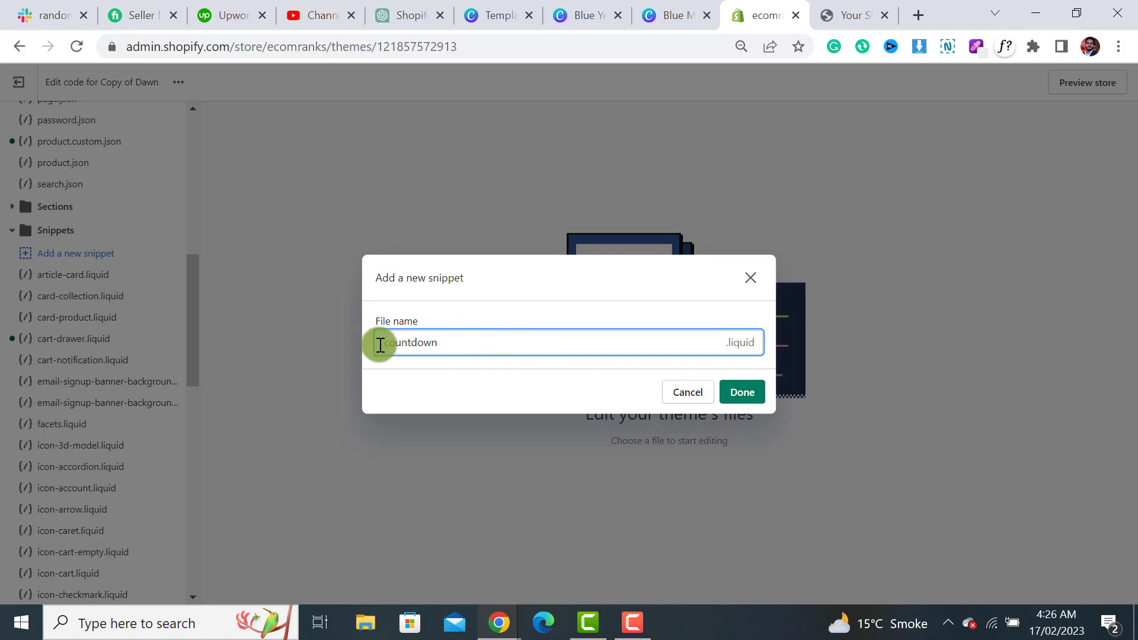
left_click(741, 392)
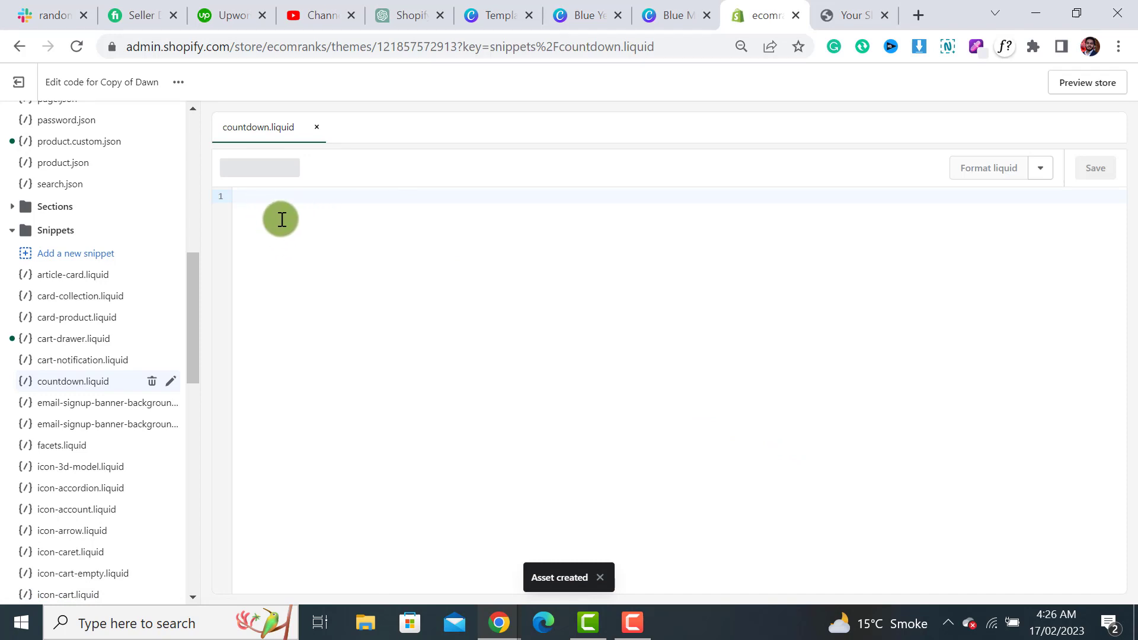
mouse_move(499, 623)
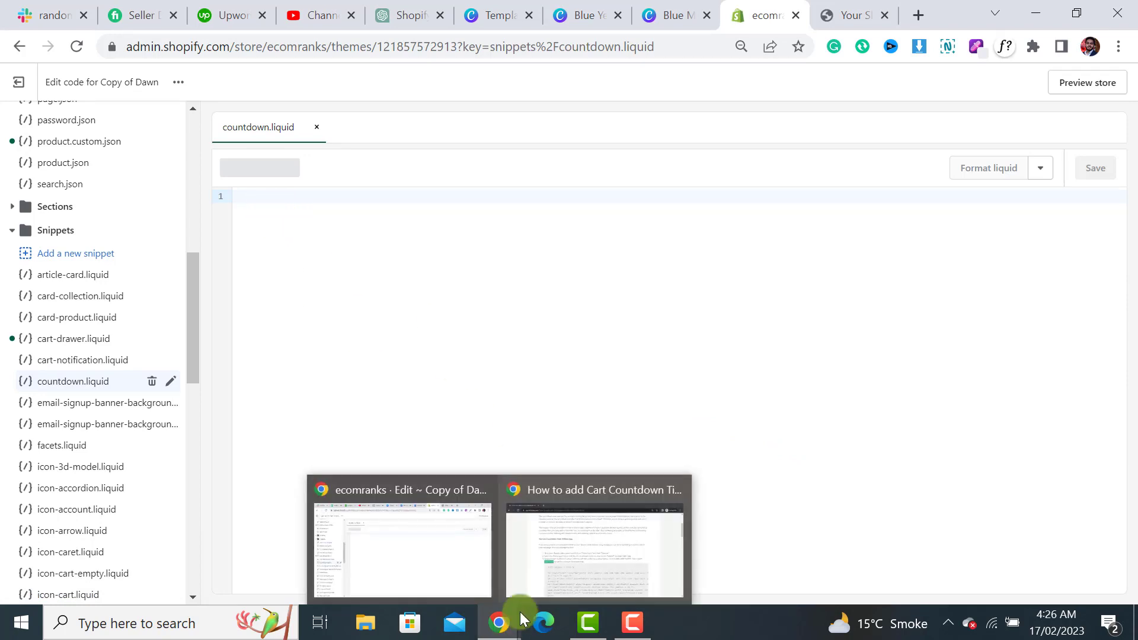
Step: Copy the tutorial's full {% if end_date %} countdown code block and return to Shopify
left_click(594, 547)
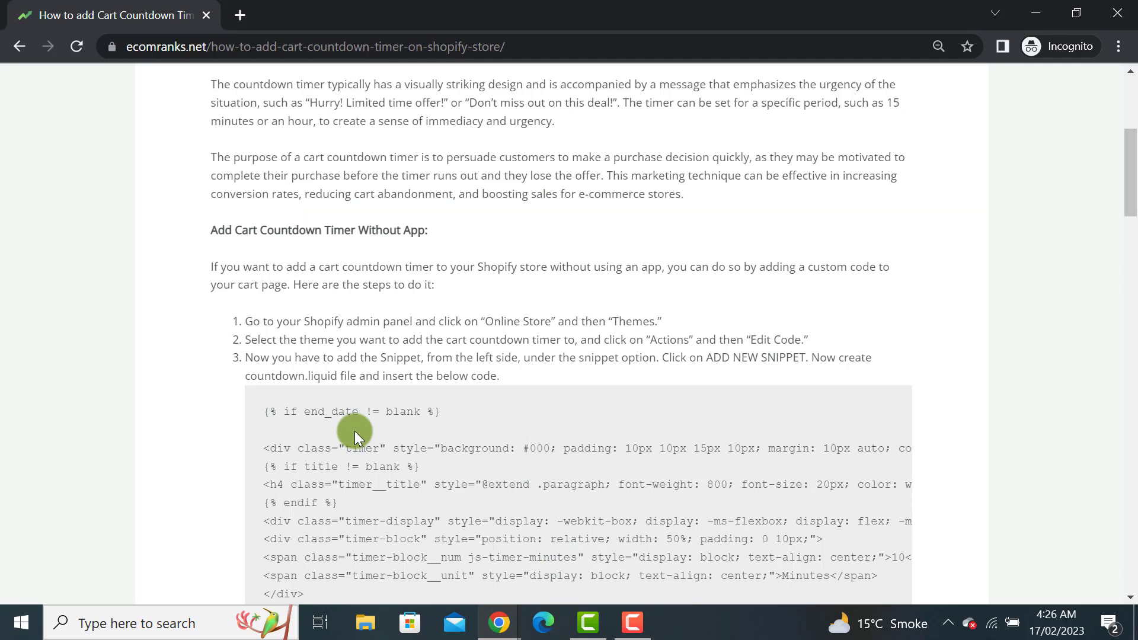
mouse_move(265, 411)
left_mouse_down()
mouse_move(475, 424)
mouse_move(431, 385)
left_mouse_up()
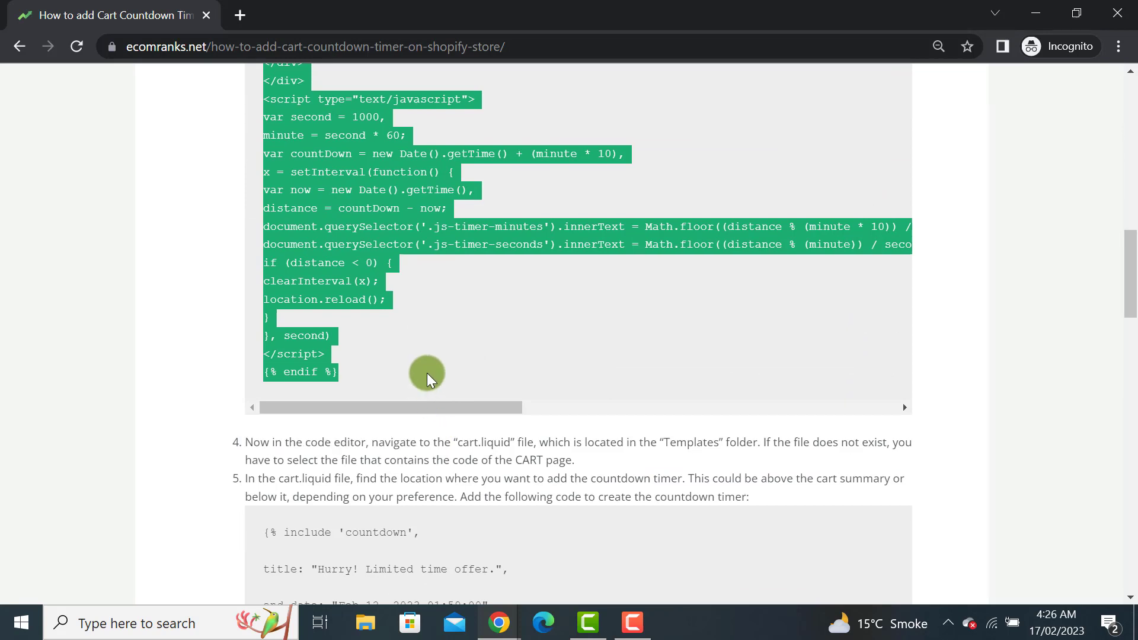
right_click(311, 367)
left_click(326, 375)
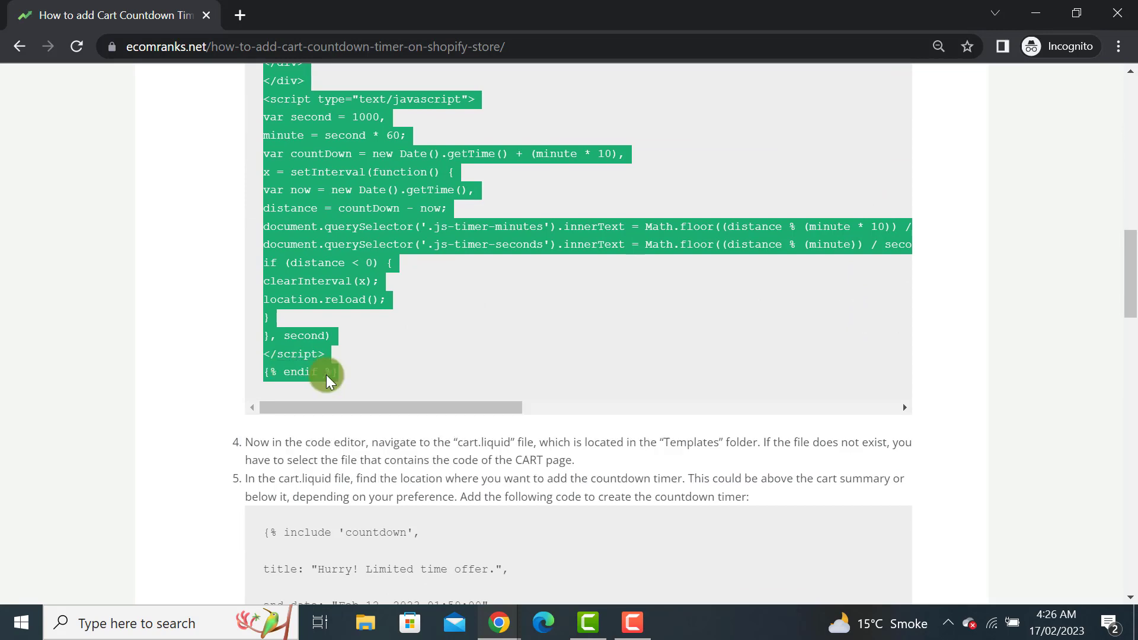
left_click(499, 623)
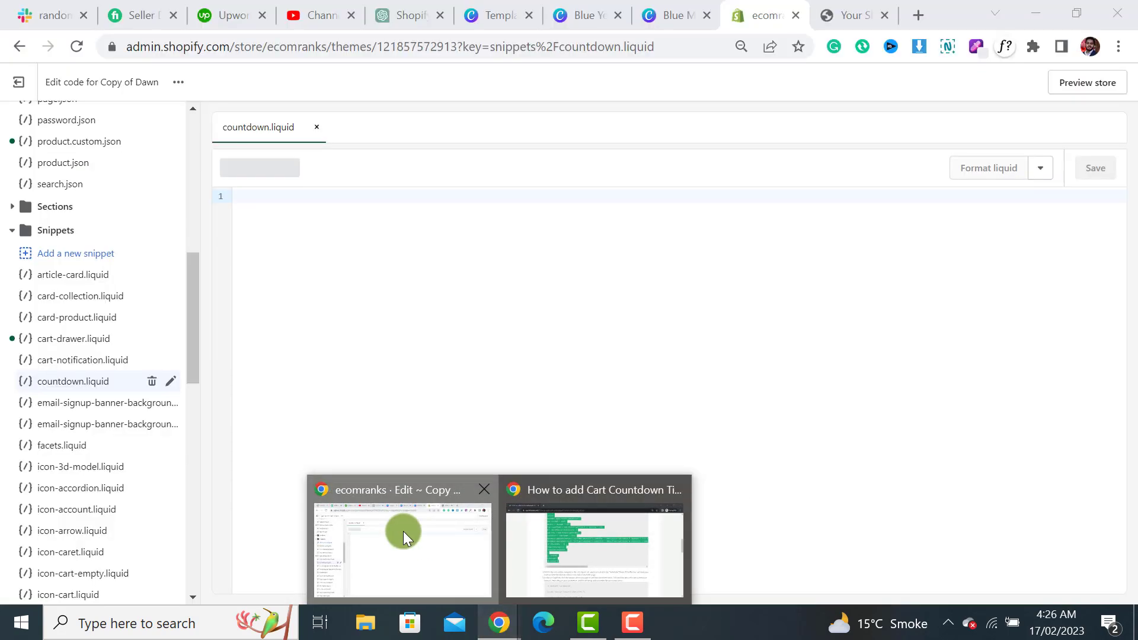
left_click(403, 531)
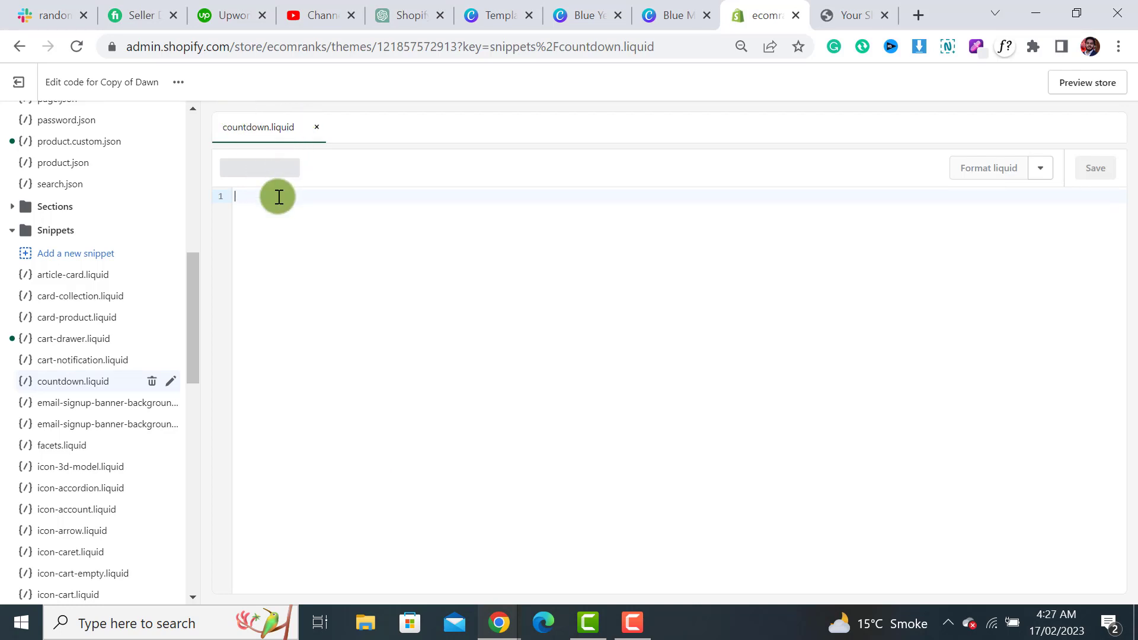
Step: Paste the timer code into countdown.liquid and save the snippet
key("ctrl+v")
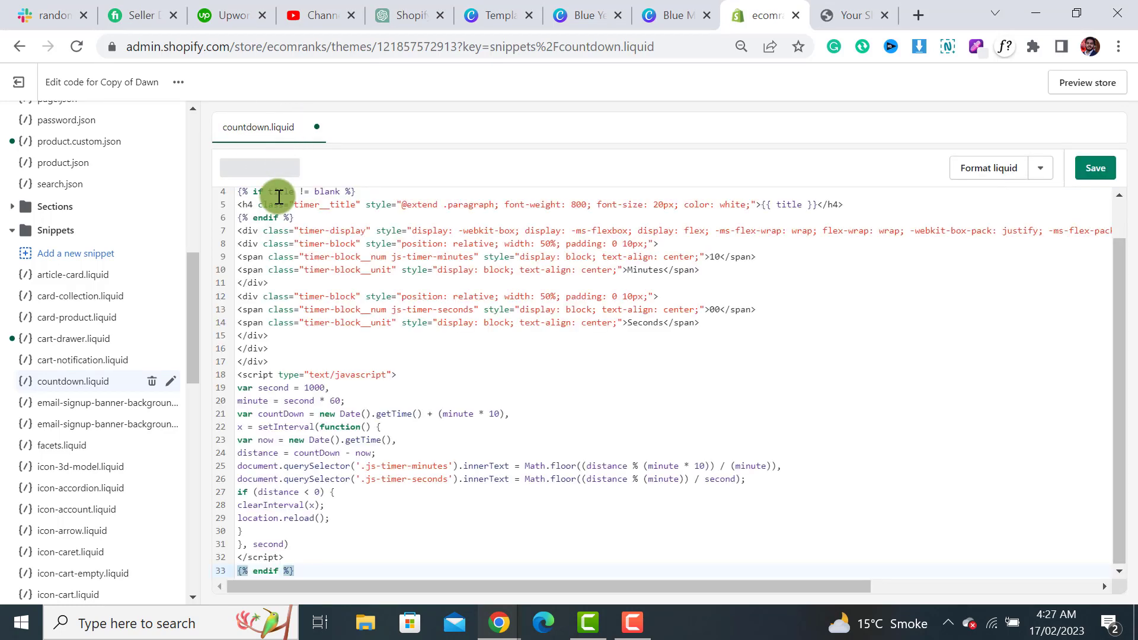
left_click_drag(1117, 320, 1118, 218)
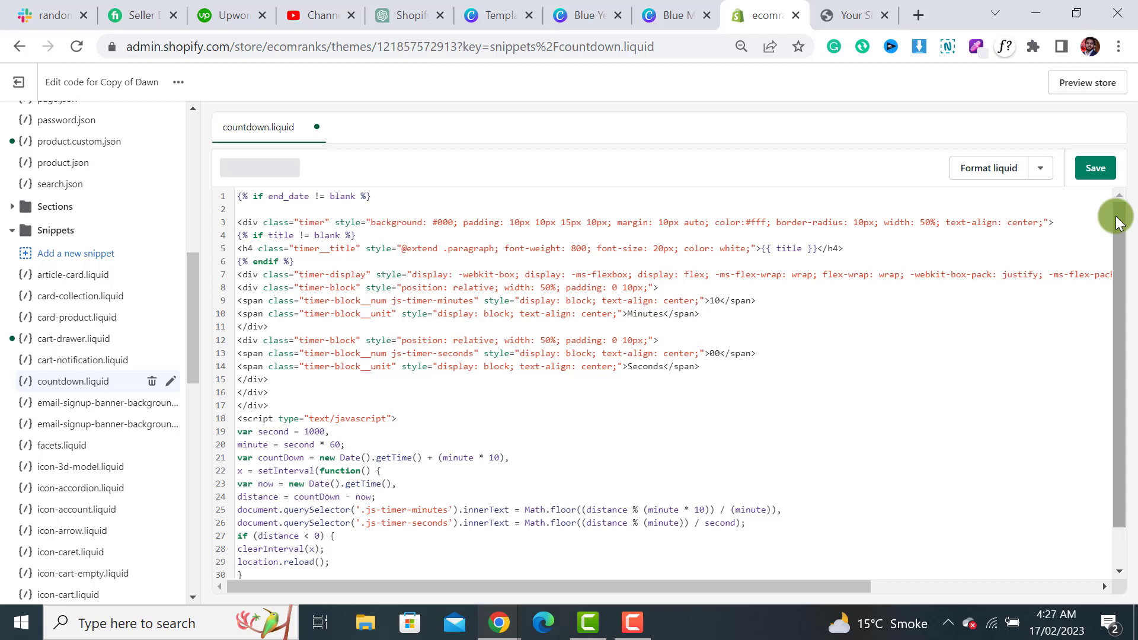
left_click(1096, 169)
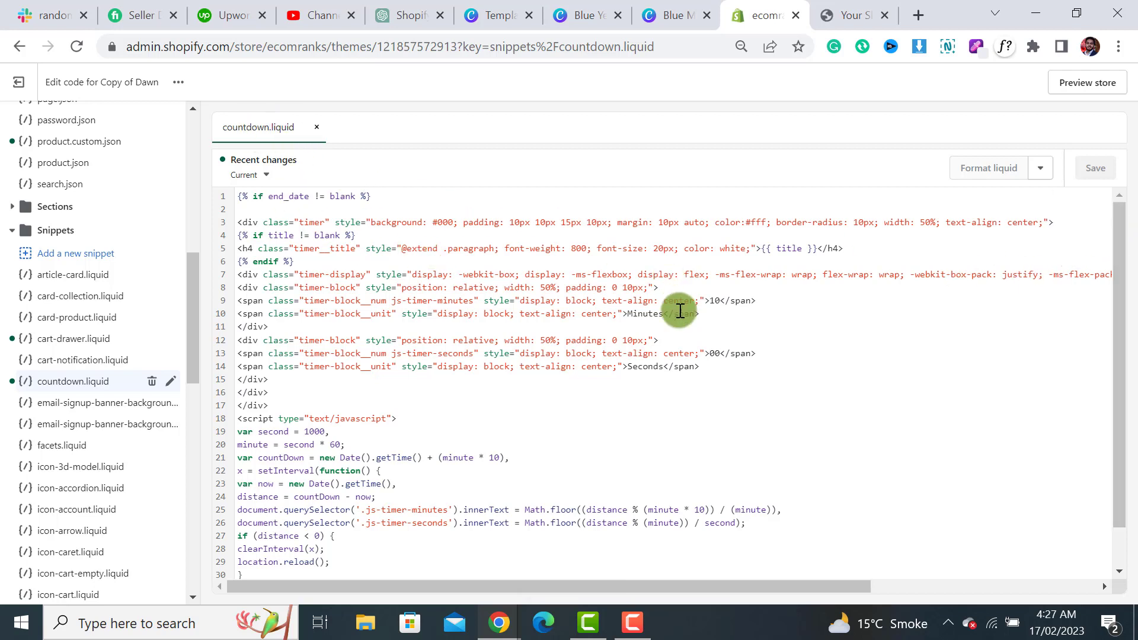
Step: Search the theme files for 'cart' to reach main-cart-footer.liquid
right_click(571, 414)
triple_click(358, 353)
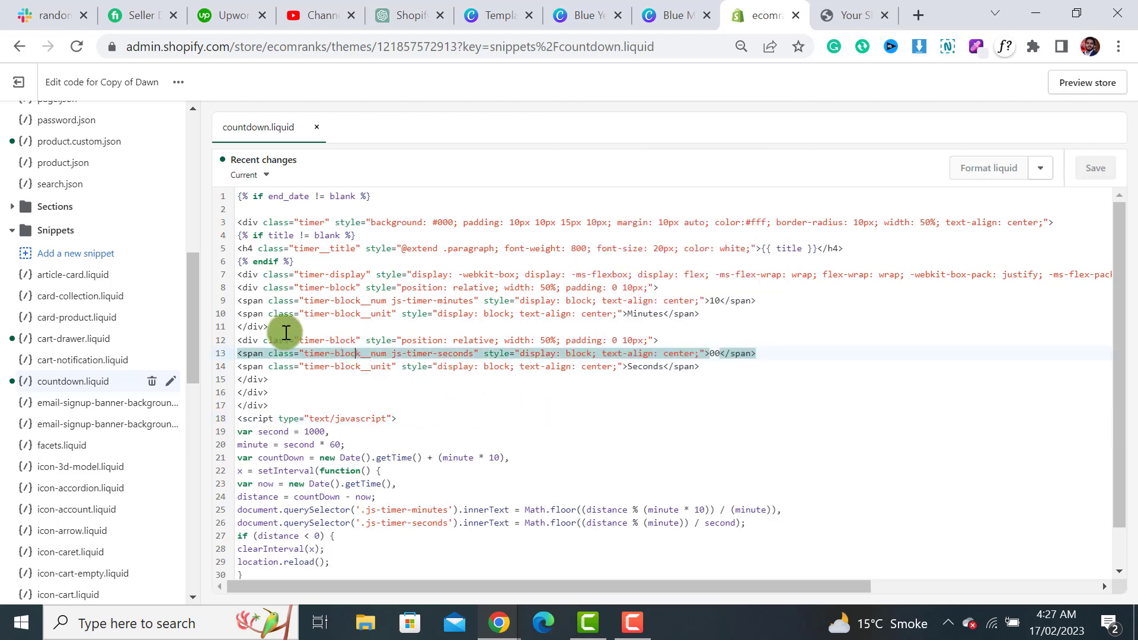
left_click_drag(191, 309, 194, 134)
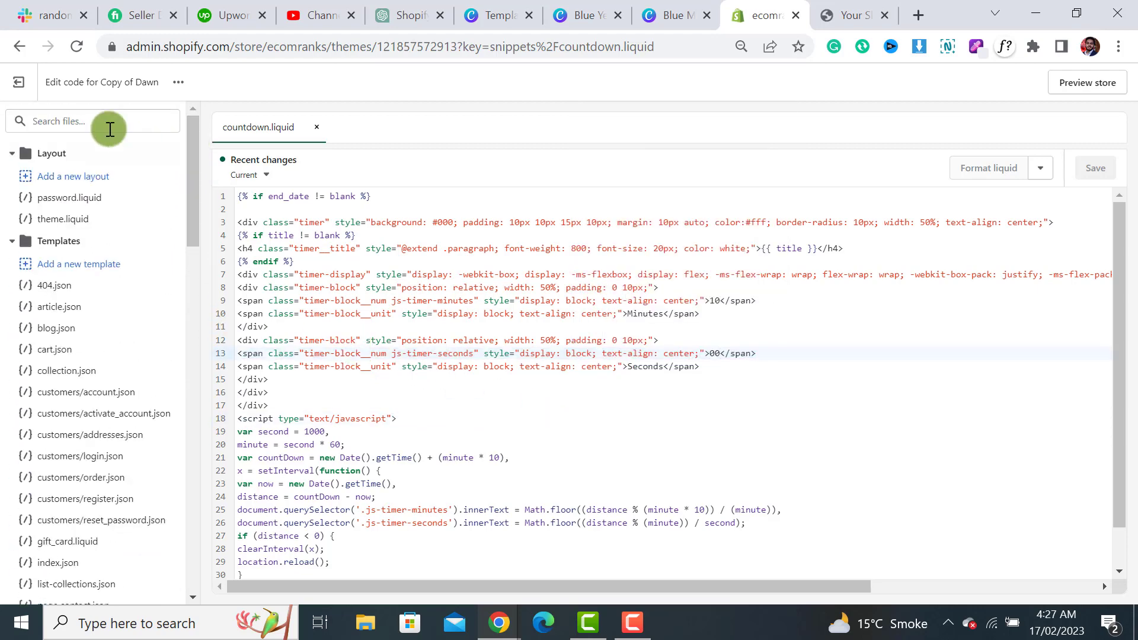
left_click(93, 122)
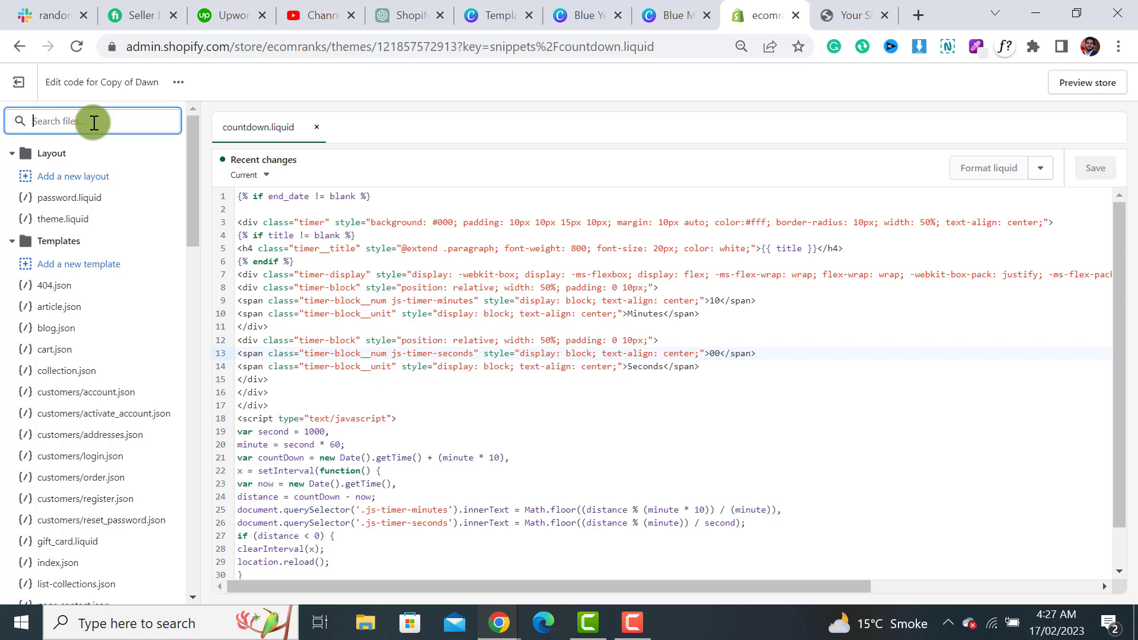
type("cart")
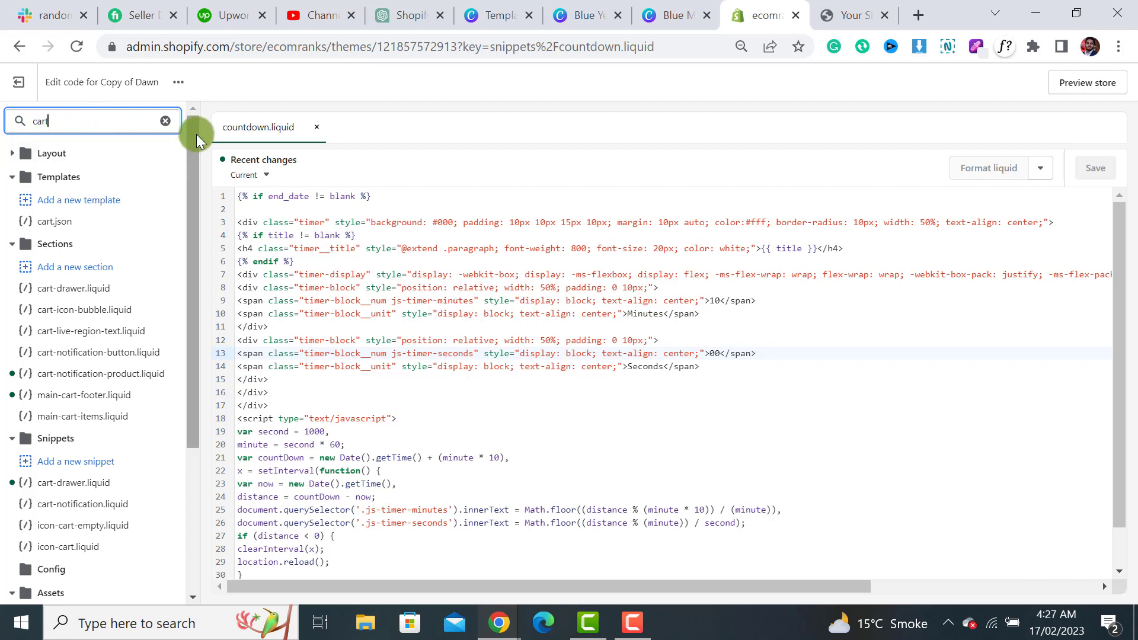
left_click_drag(197, 138, 188, 204)
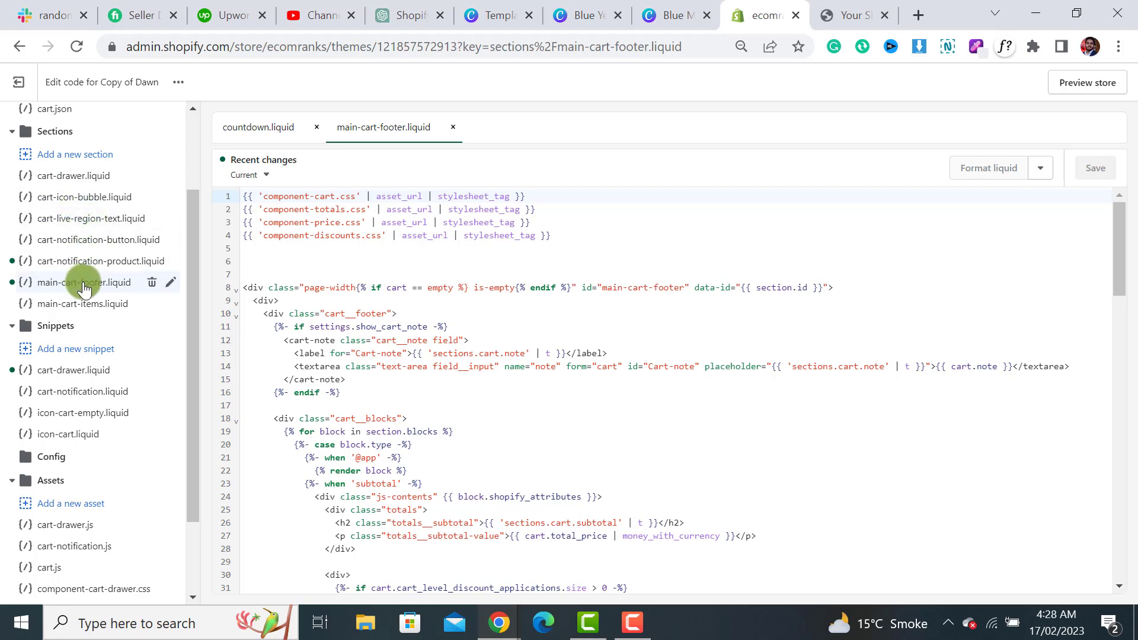
Step: Copy the countdown include code block from the tutorial article
left_click(500, 623)
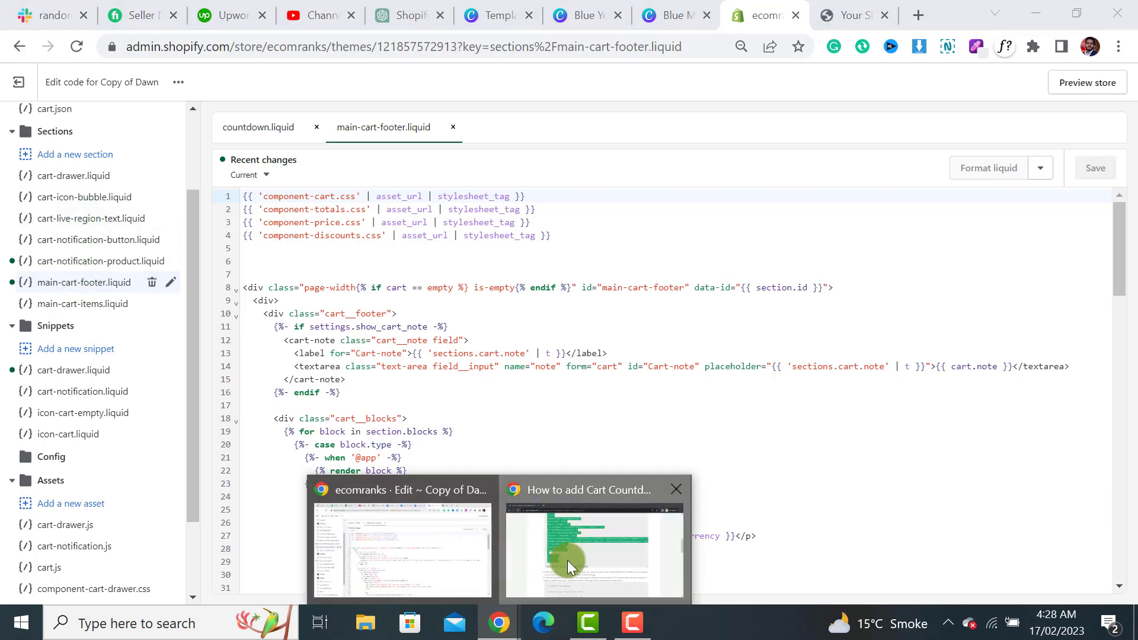
left_click(567, 560)
scroll(529, 469, "down", 2)
left_click_drag(262, 355, 298, 478)
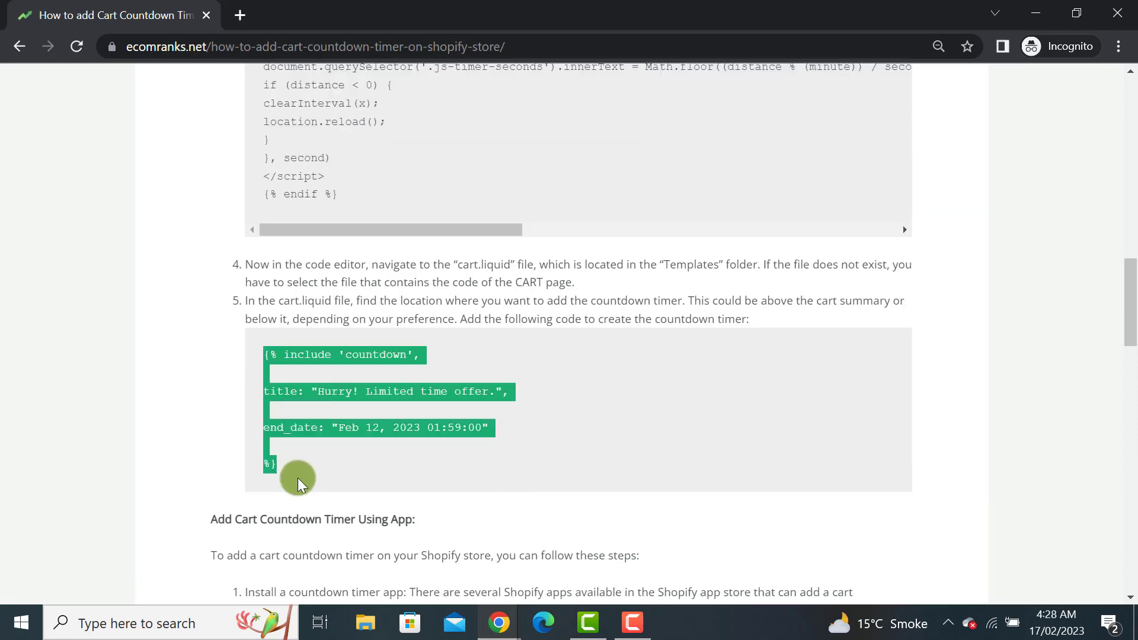
right_click(283, 413)
left_click(342, 429)
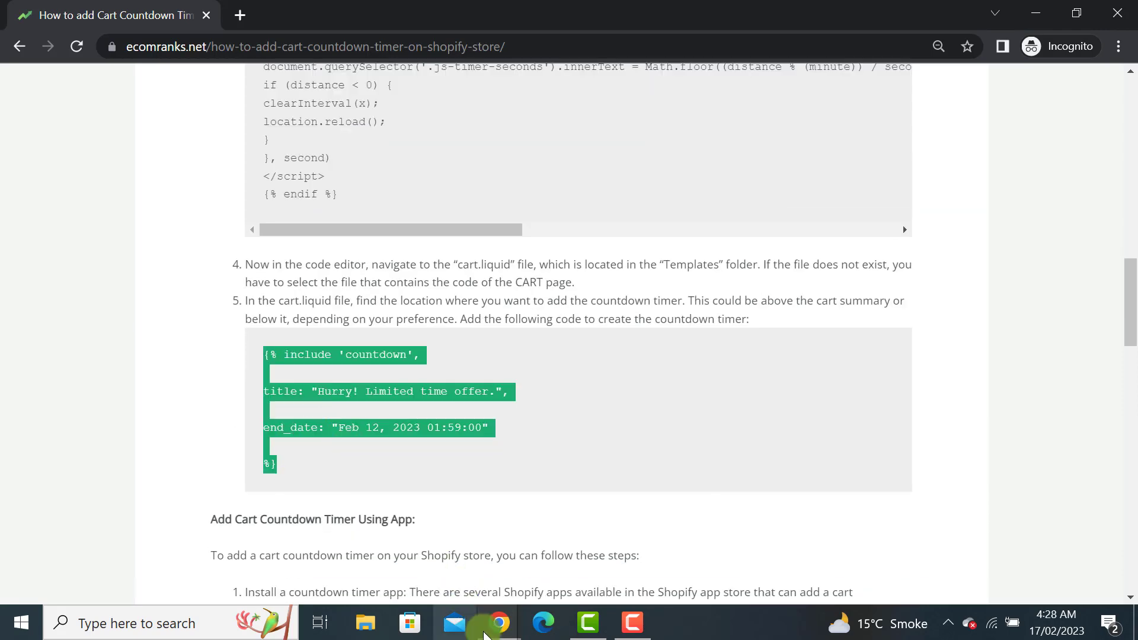
Step: Paste the countdown include at line 6 of main-cart-footer.liquid
left_click(500, 622)
left_click(402, 551)
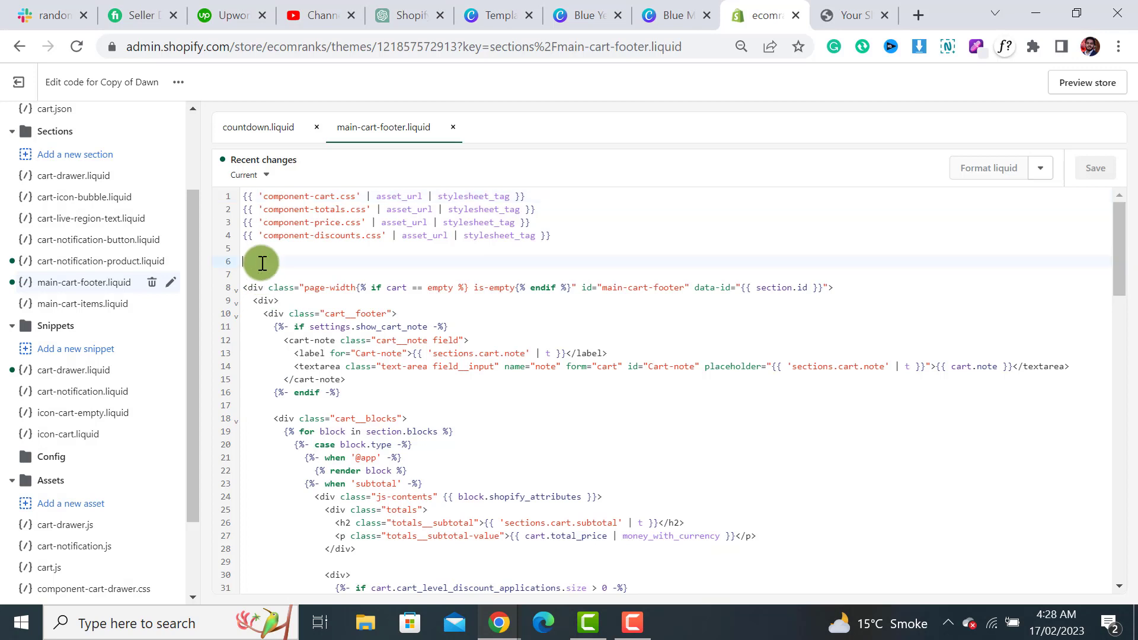
key("ctrl+v")
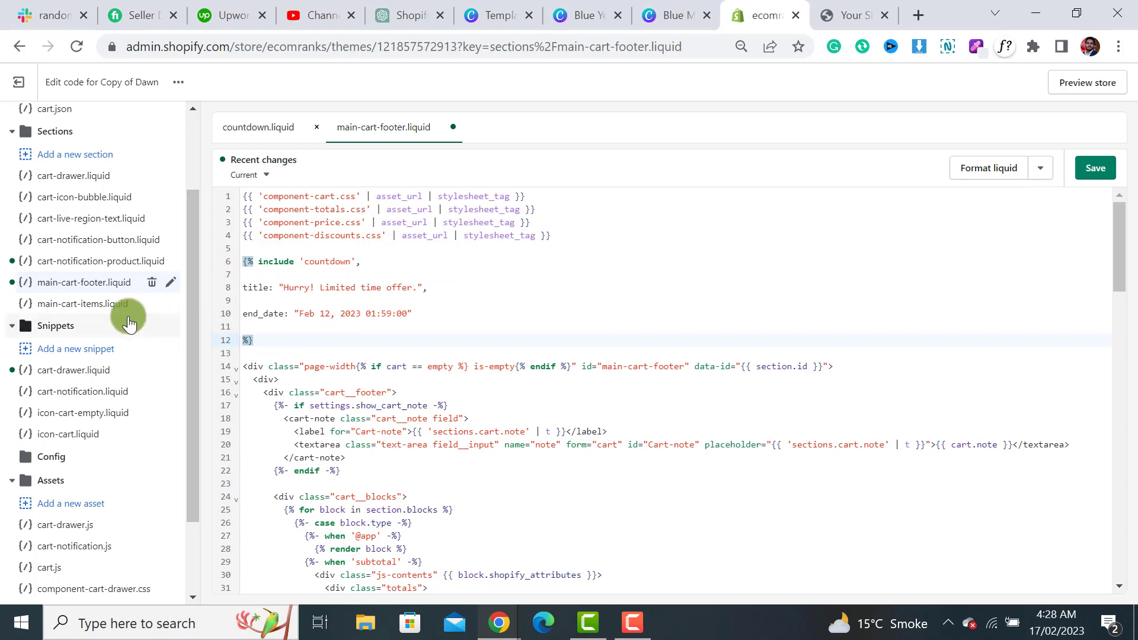
left_click(82, 304)
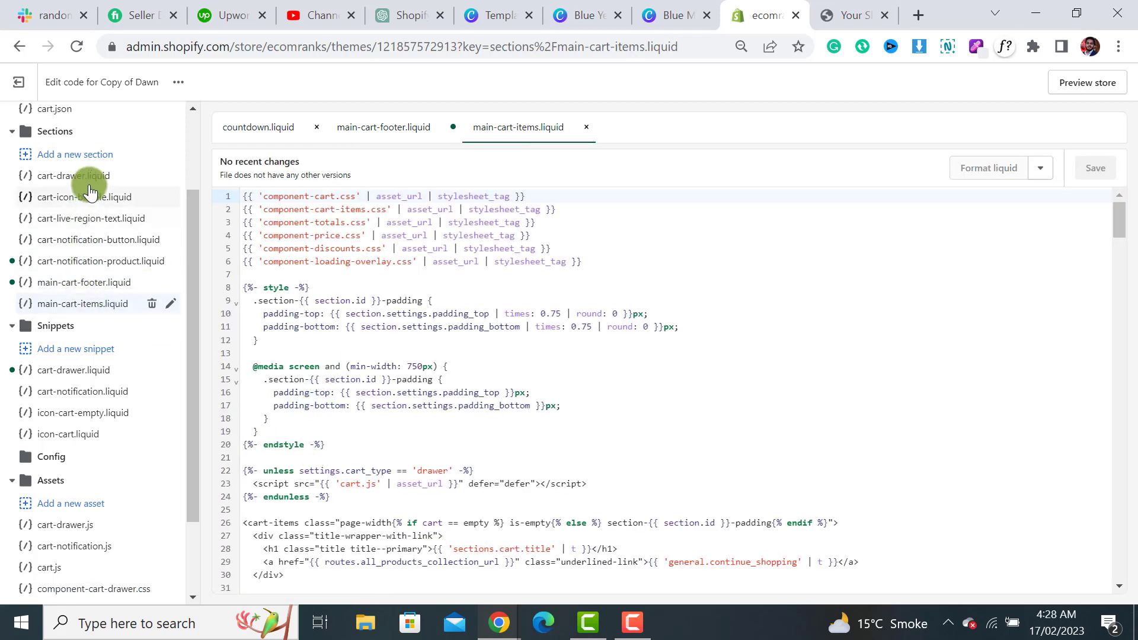
left_click(83, 282)
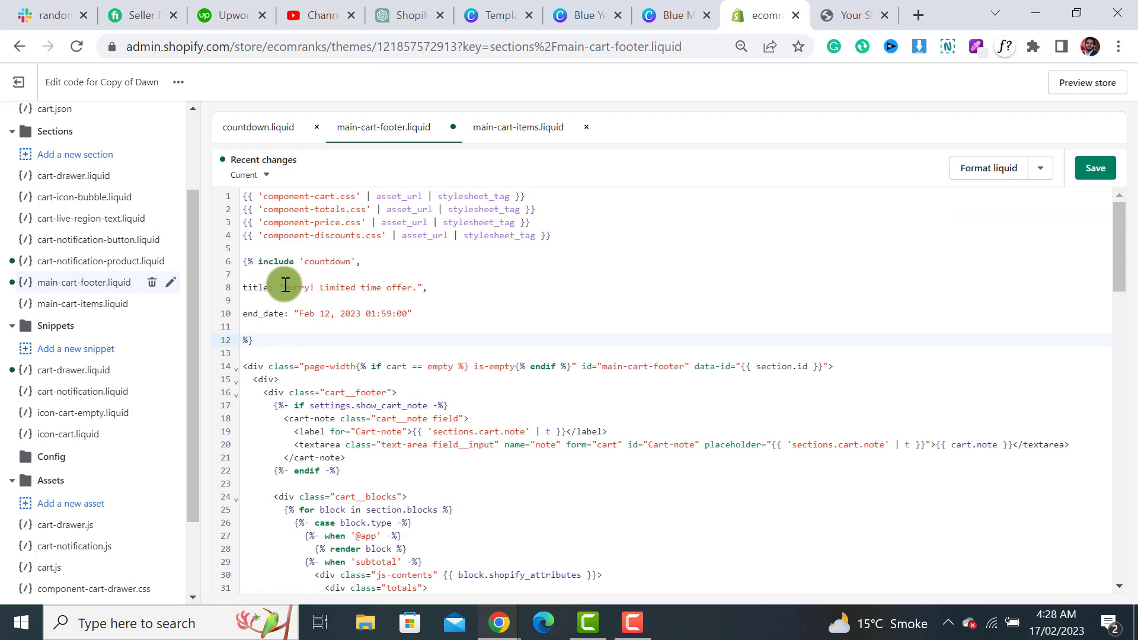
Step: Review the 'Hurry! Limited time offer.' title and Feb 12, 2023 end date, then save main-cart-footer.liquid
left_click(880, 8)
scroll(641, 396, "down", 2)
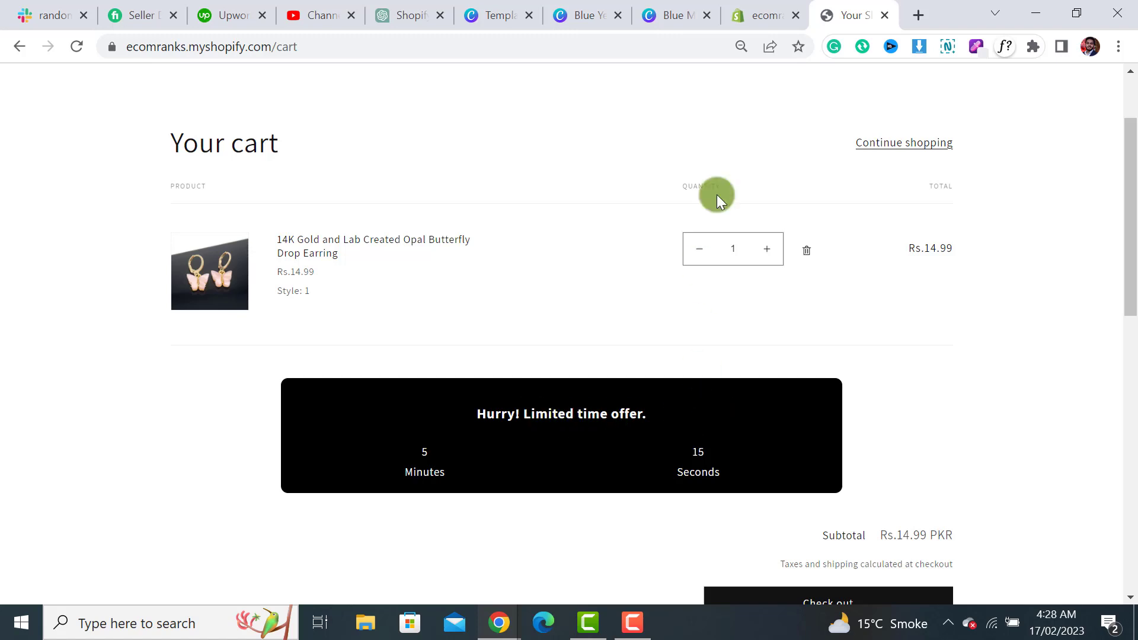
left_click(761, 14)
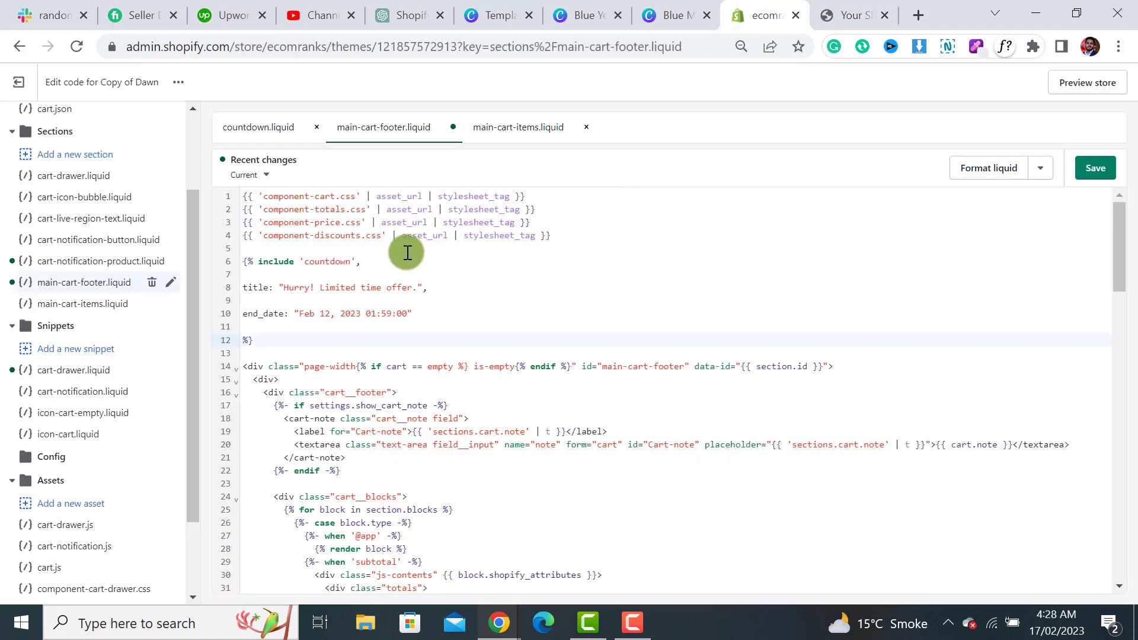
double_click(295, 287)
left_click_drag(354, 288, 417, 287)
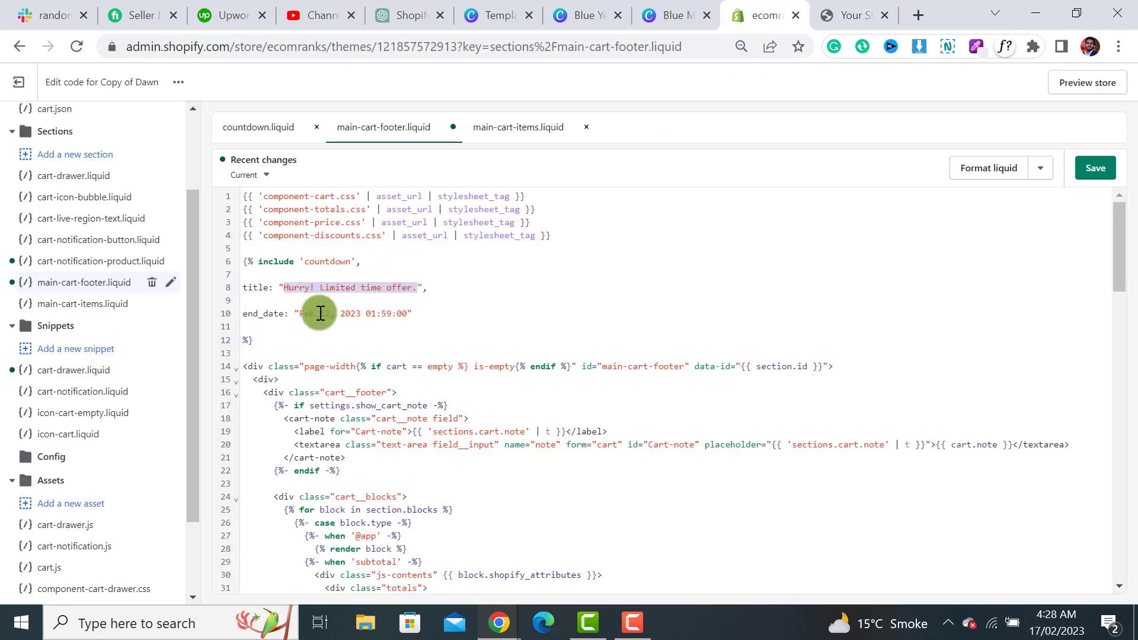
left_click_drag(302, 313, 411, 311)
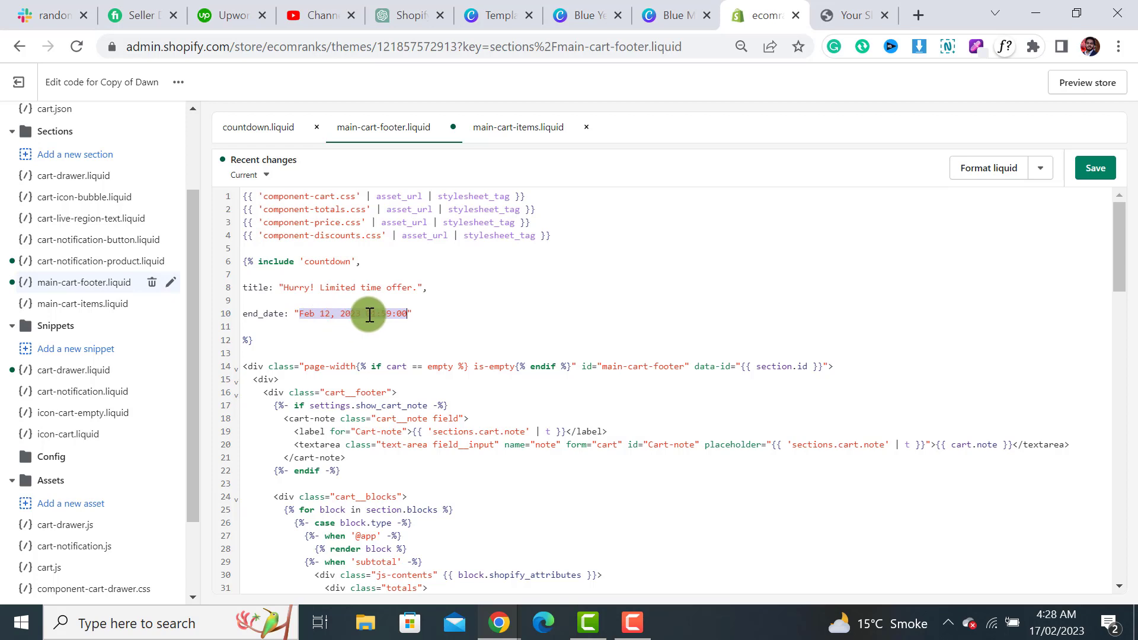
left_click(317, 314)
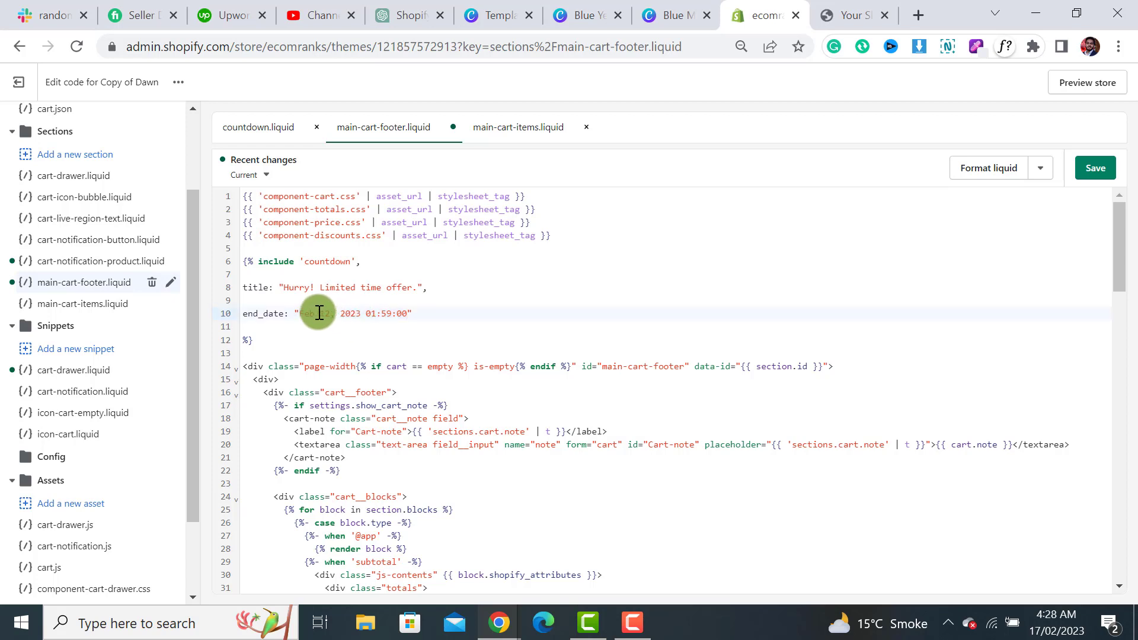
left_click(1104, 169)
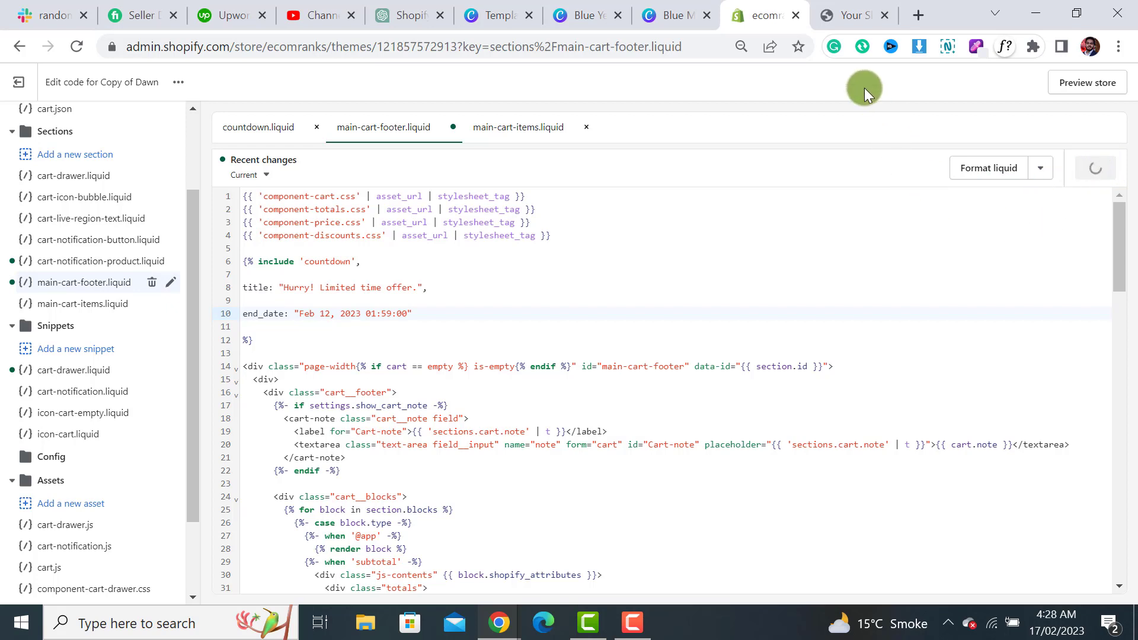
Step: Open the store's cart page in a new tab to view the countdown timer
right_click(10, 82)
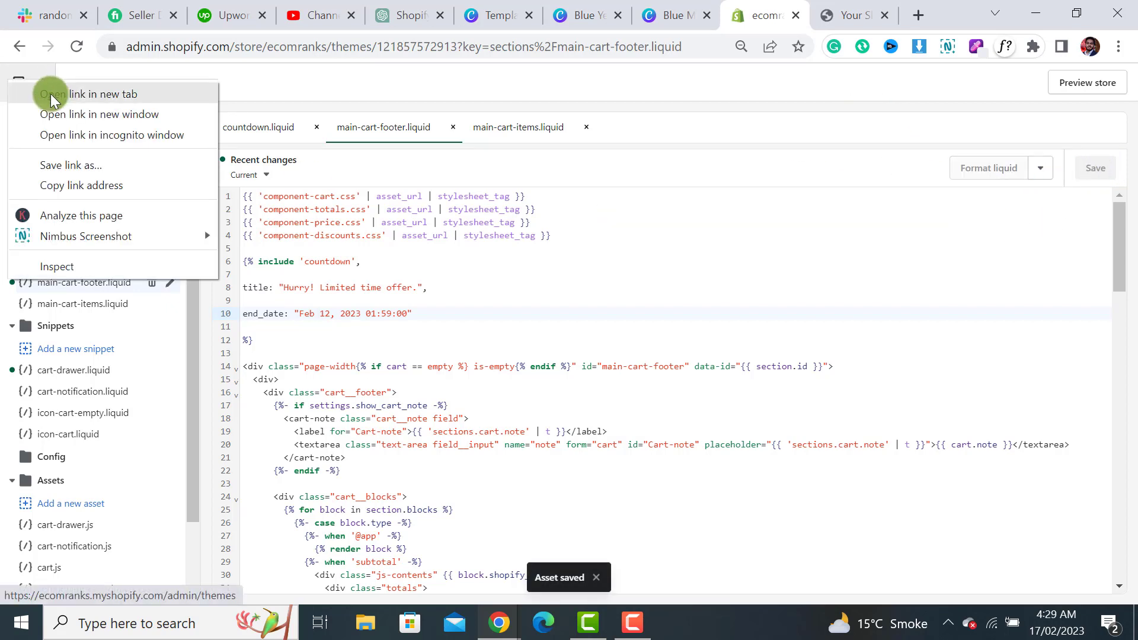
left_click(42, 96)
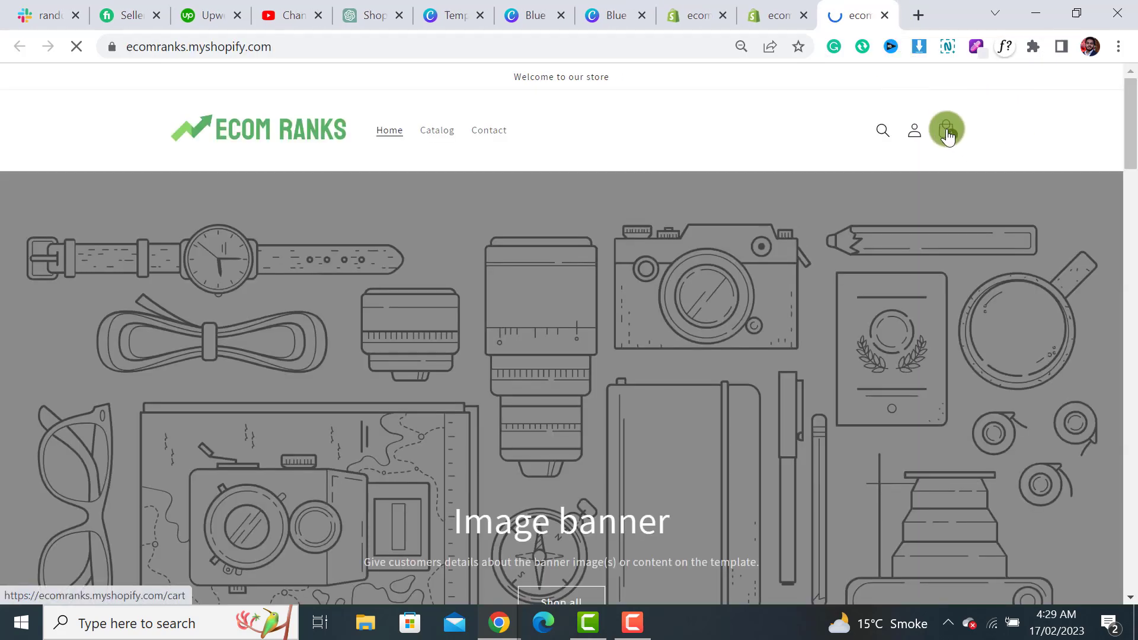
left_click(948, 132)
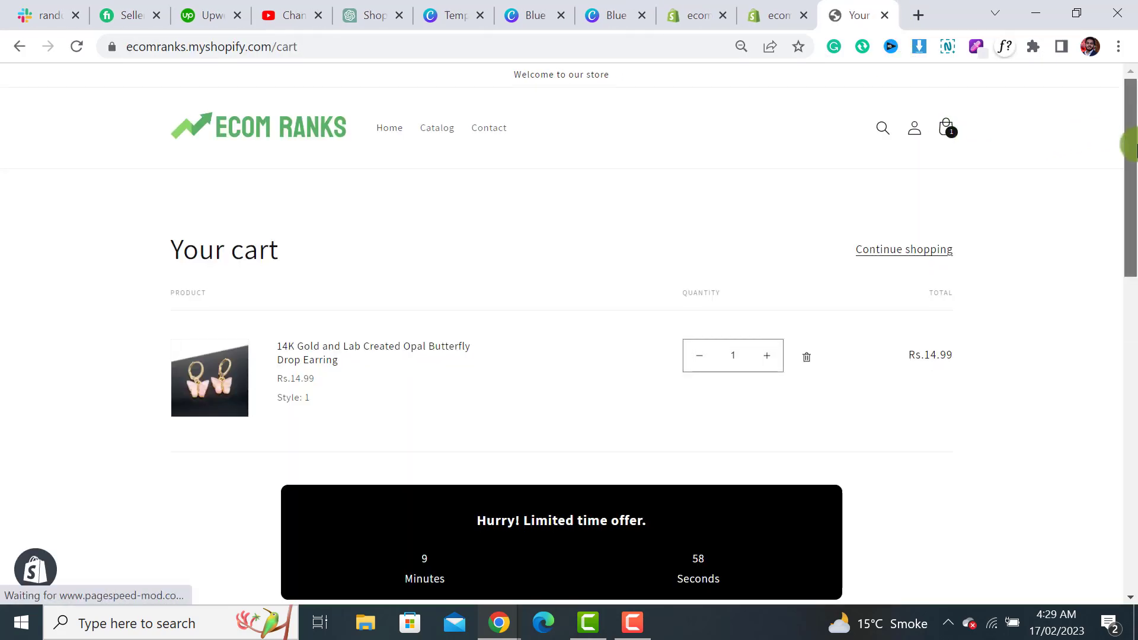
left_click_drag(1130, 142, 1127, 153)
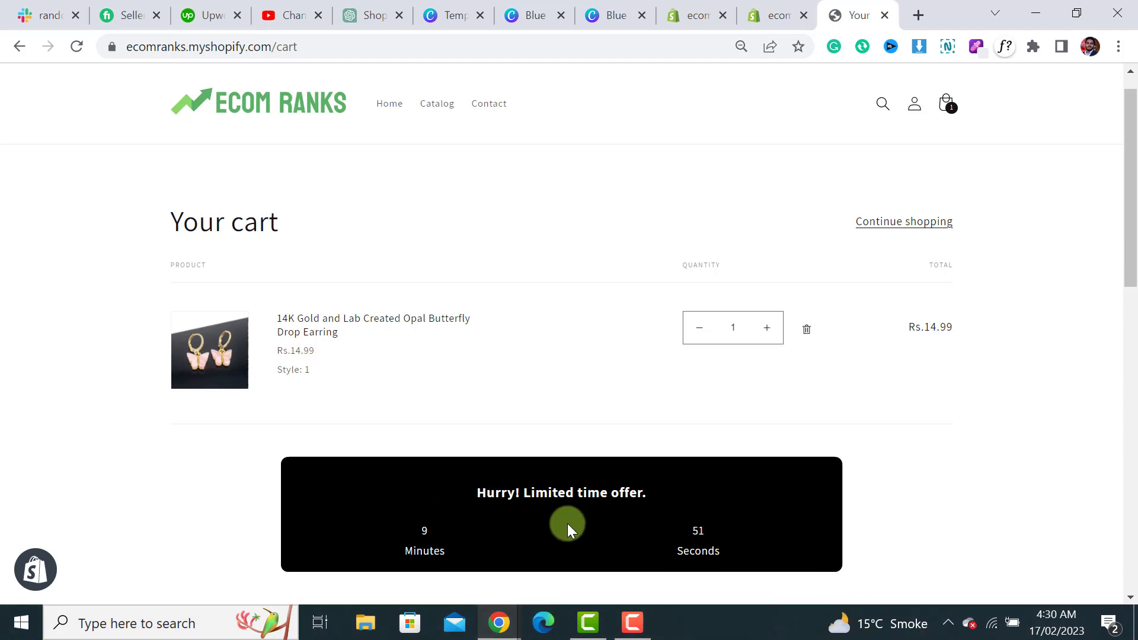
Step: In countdown.liquid, replace line 3's background: #000 with background: red and save
left_click(698, 15)
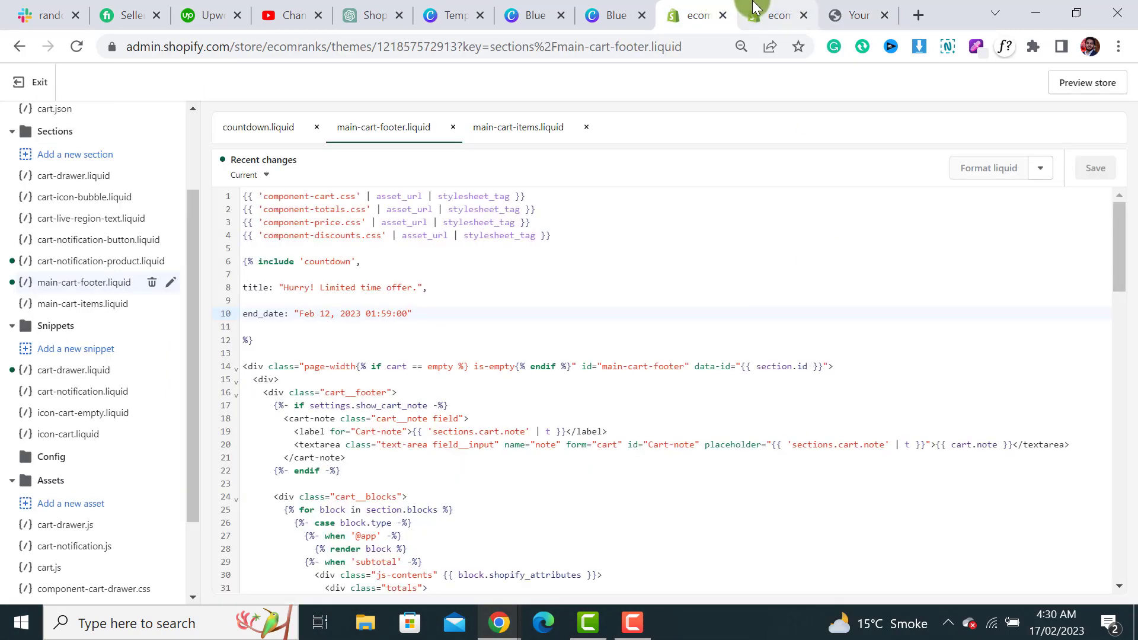
left_click(780, 15)
left_click(694, 14)
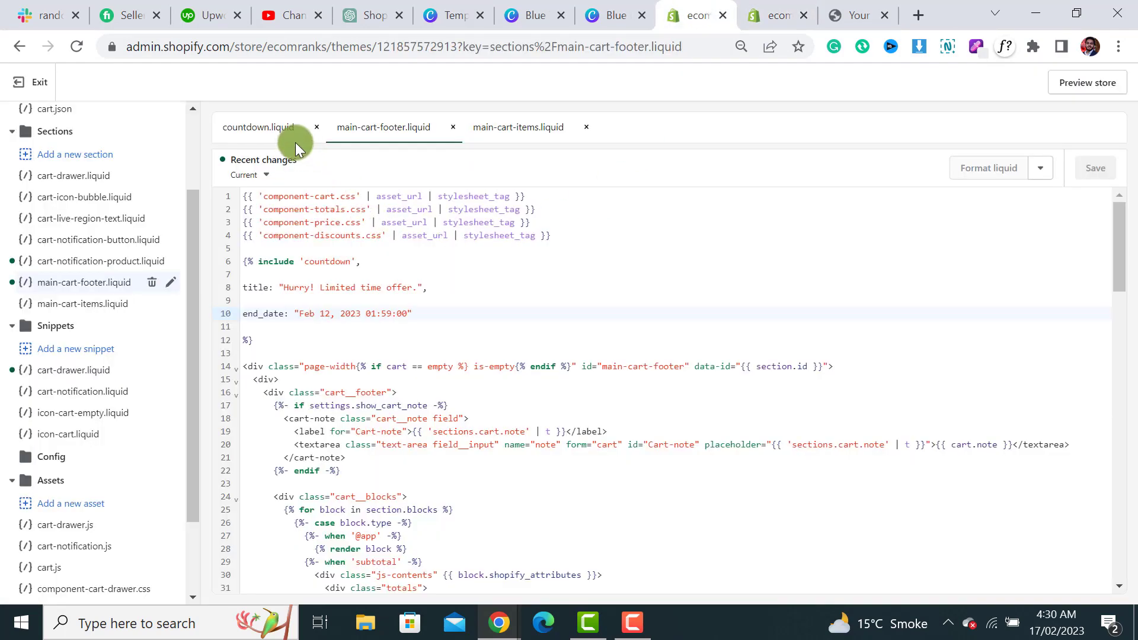
left_click(258, 127)
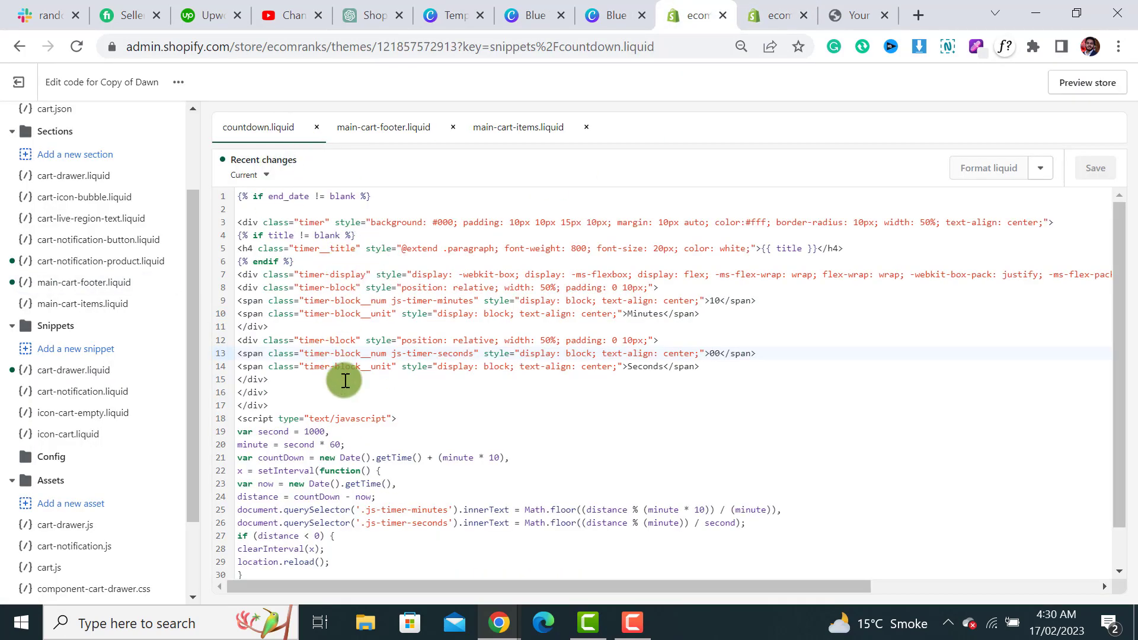
scroll(358, 433, "down", 1)
scroll(358, 433, "down", 1)
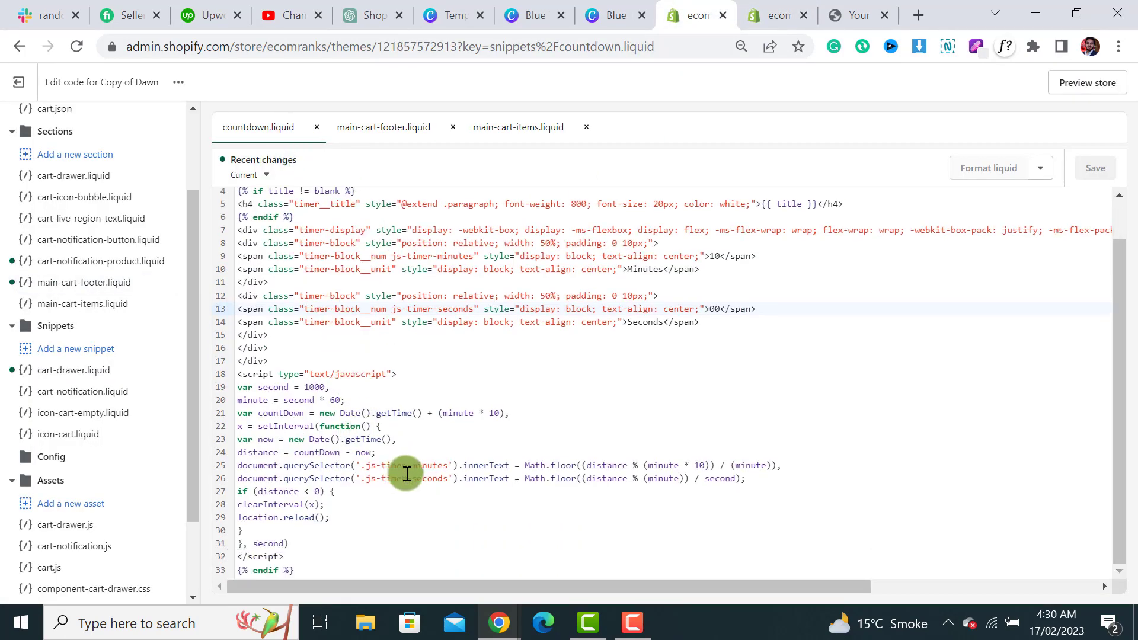
scroll(406, 473, "up", 1)
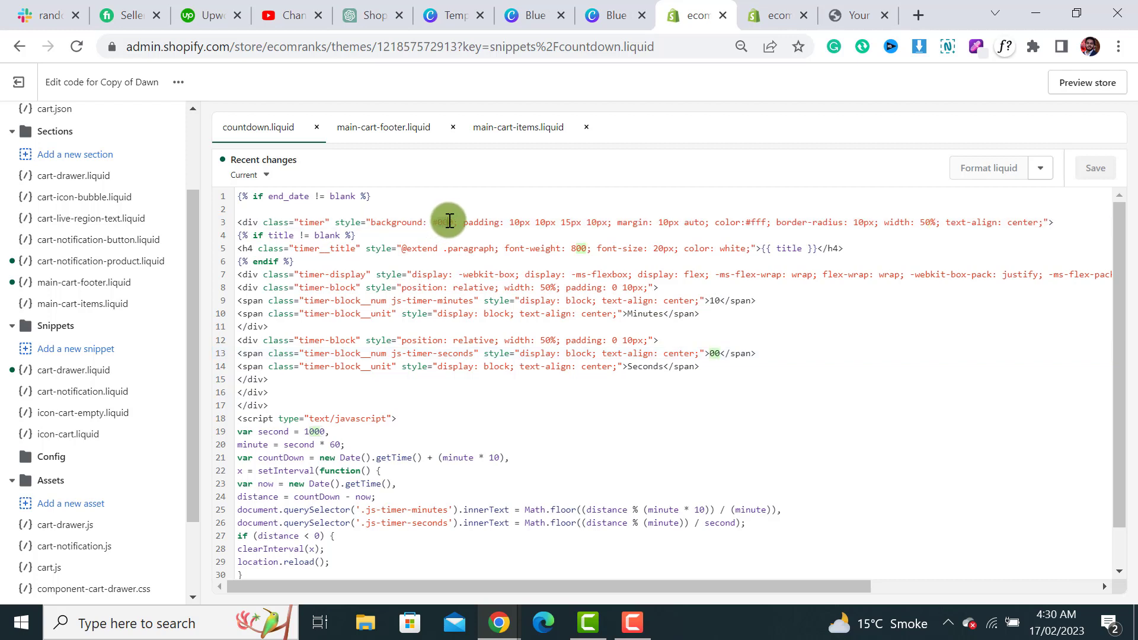
left_click(454, 221)
key("BackSpace")
key("BackSpace")
key("BackSpace")
key("BackSpace")
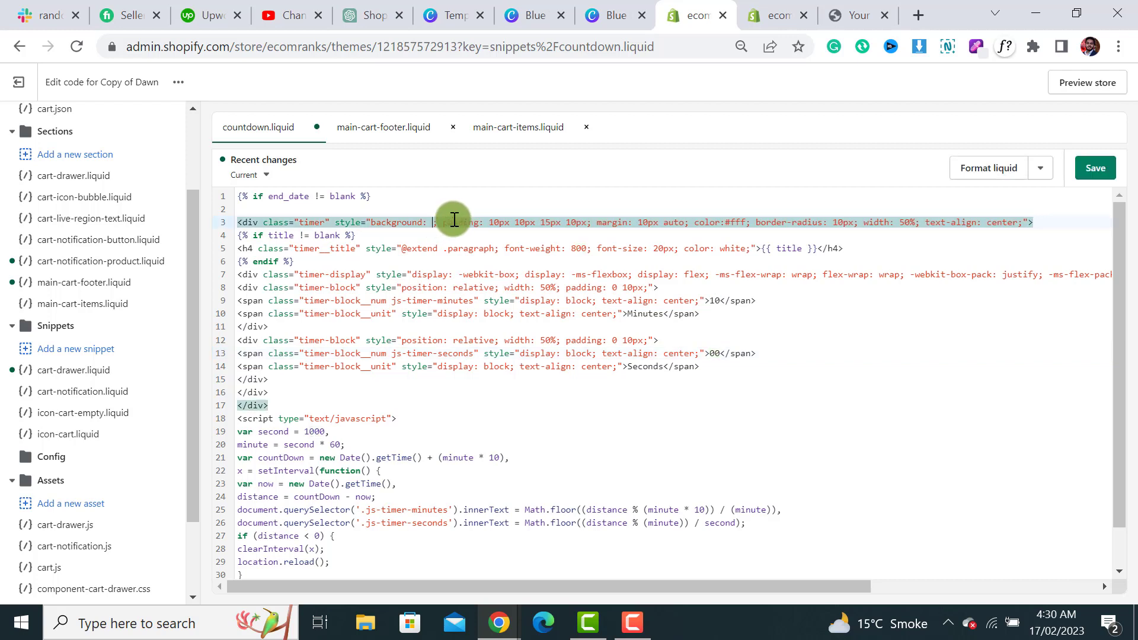
type("red")
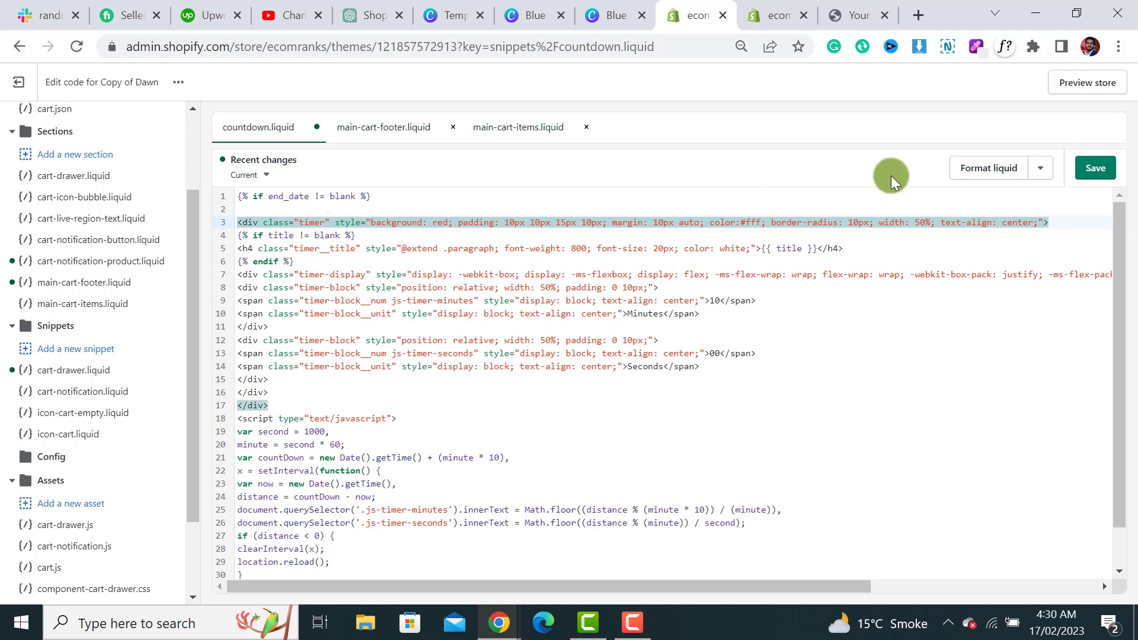
left_click(1103, 167)
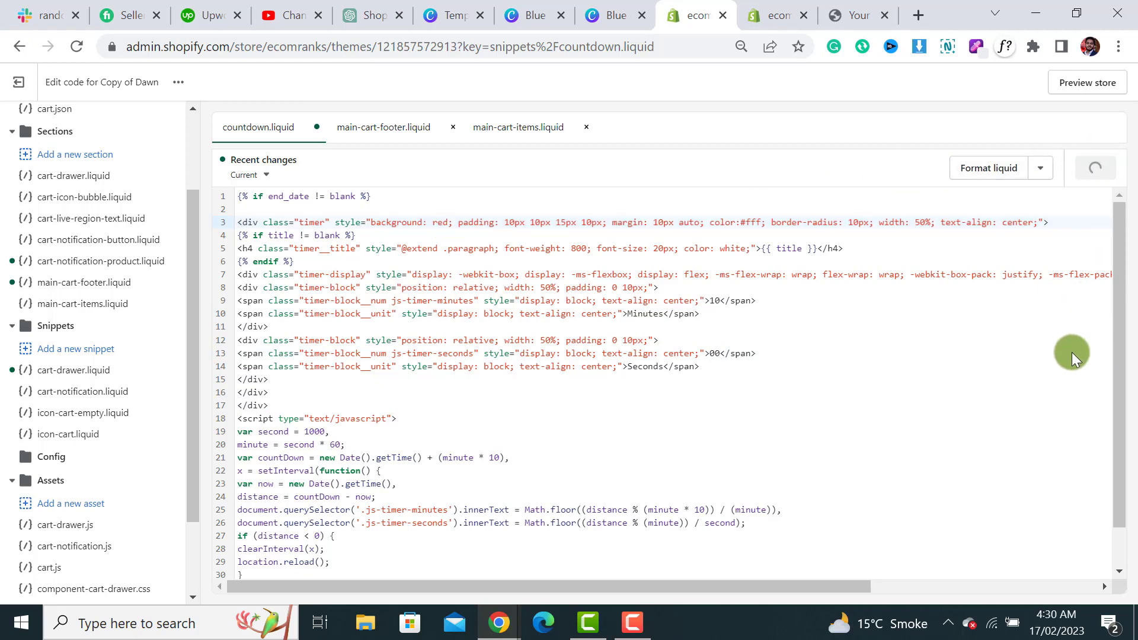
Step: Reload the storefront 'Your cart' tab to show the red countdown timer
left_click(855, 15)
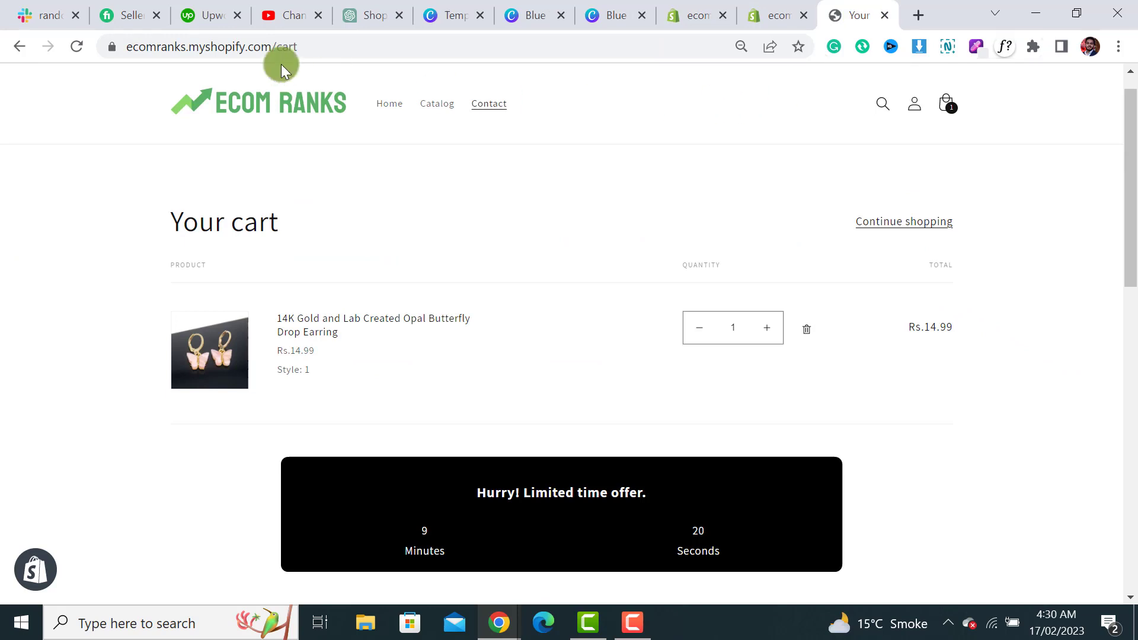
left_click(76, 46)
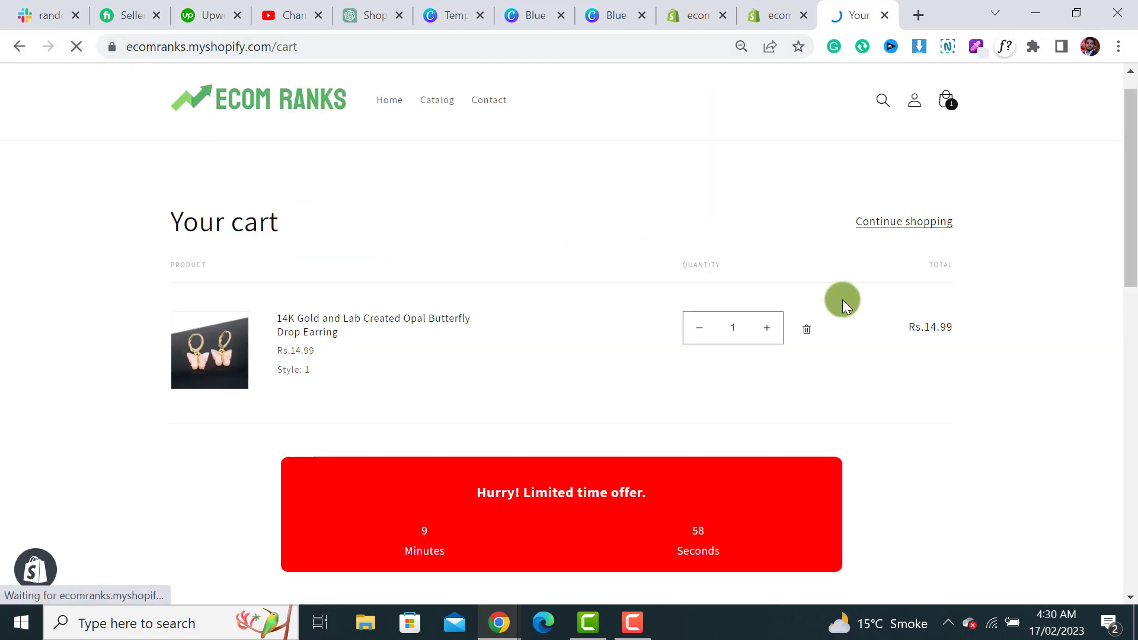
left_click_drag(1128, 194, 1128, 206)
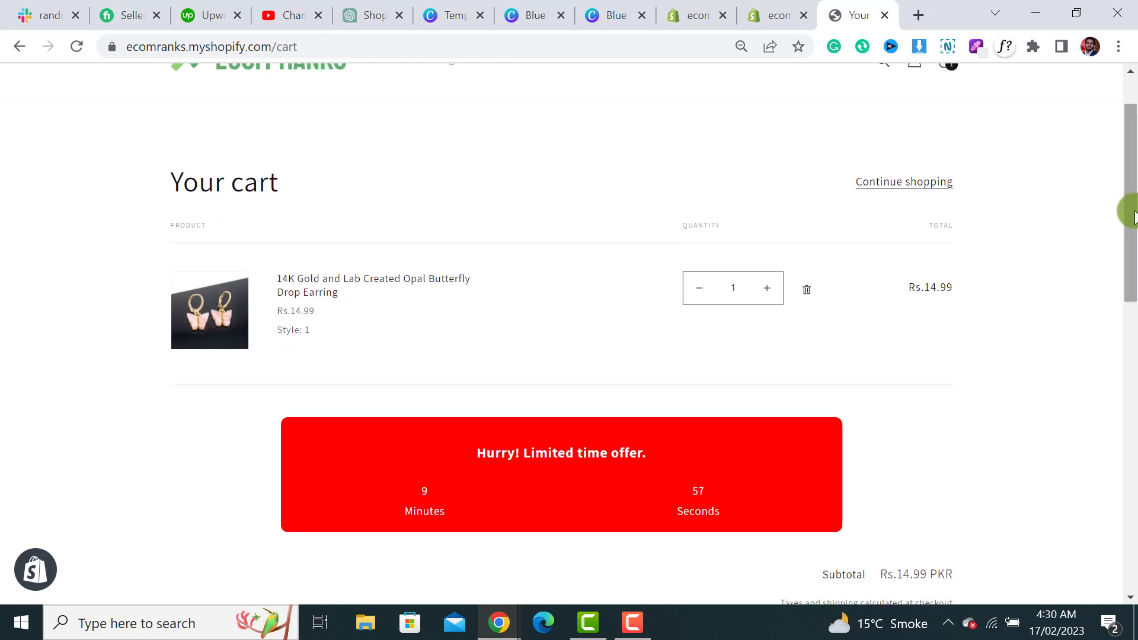